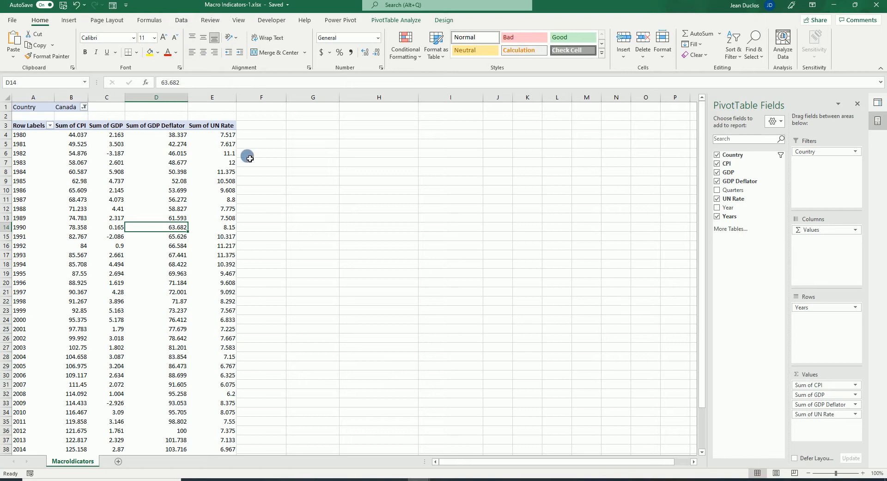
Show the workbook's queries and open the MacroIdicators query for editing in Power Query Editor.
left_click(180, 20)
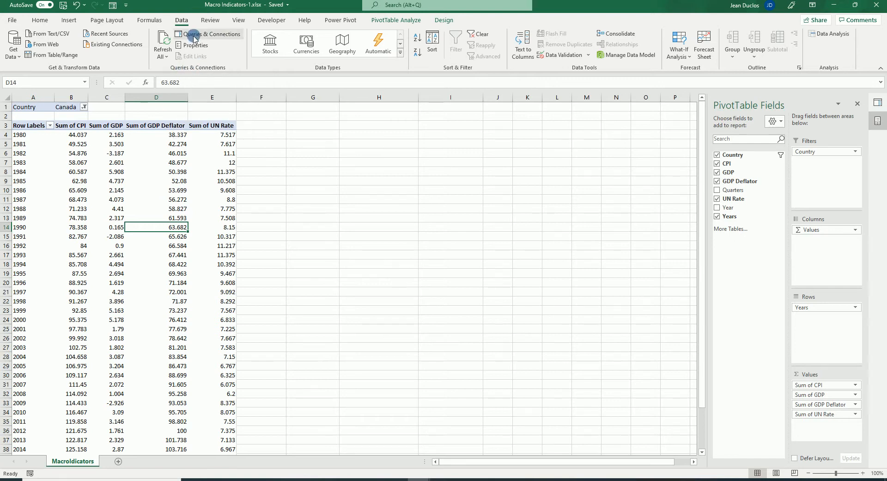
left_click(194, 38)
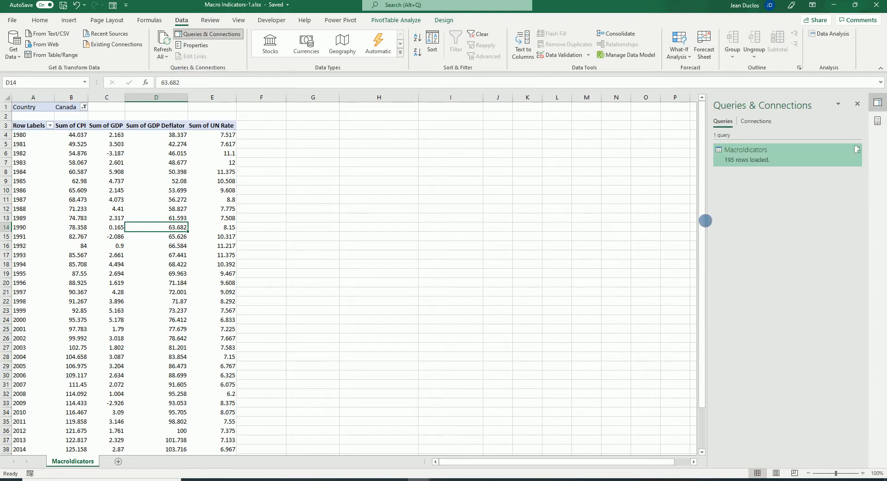
mouse_move(733, 157)
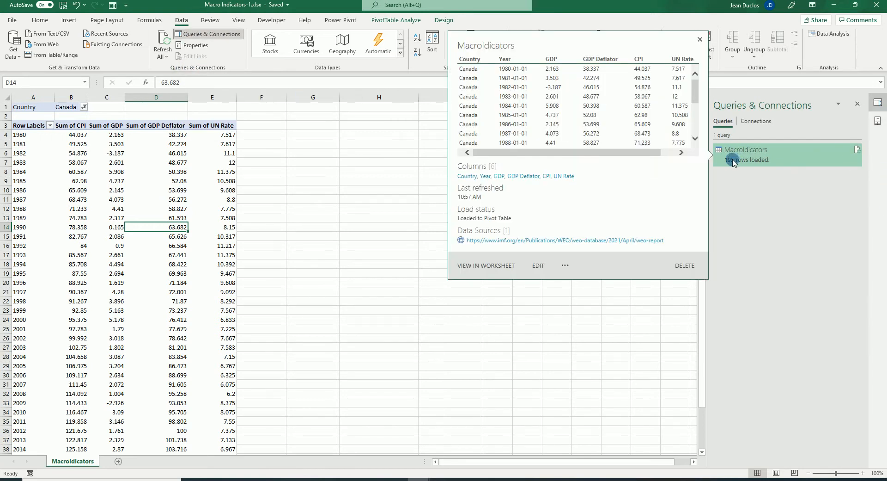
double_click(775, 155)
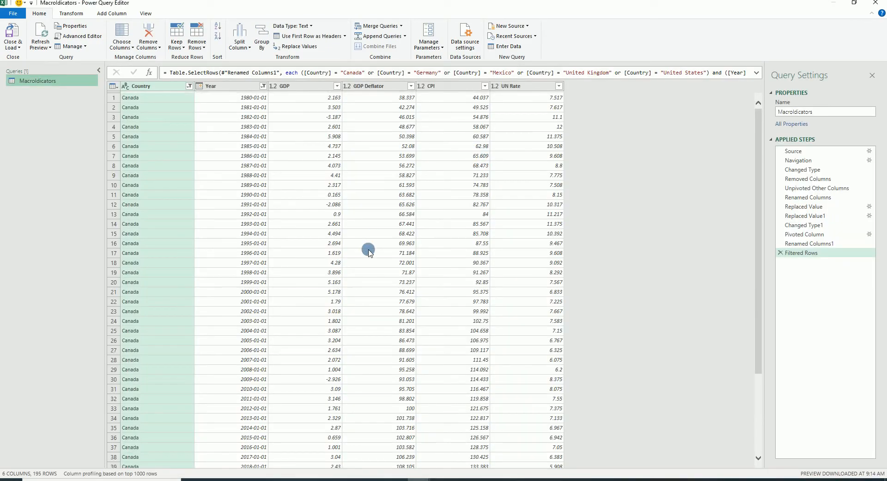
Load the complete list of values in the Country column filter and deselect all countries.
left_click(189, 86)
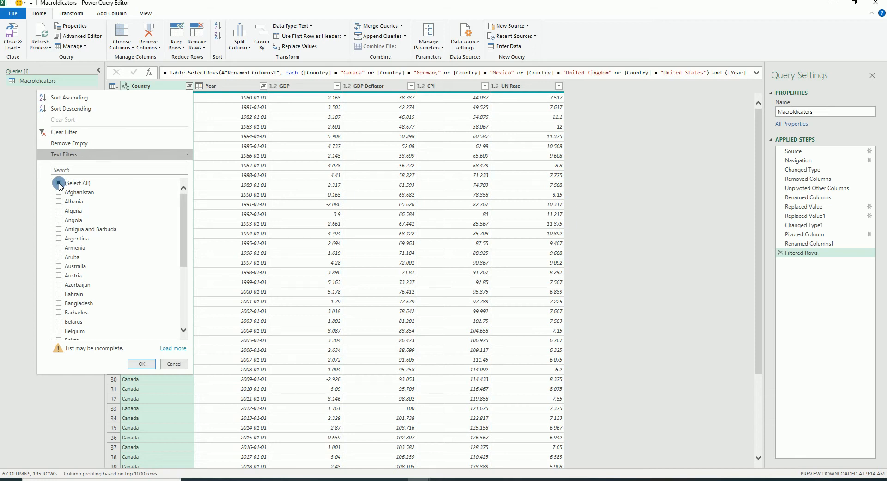
left_click(173, 348)
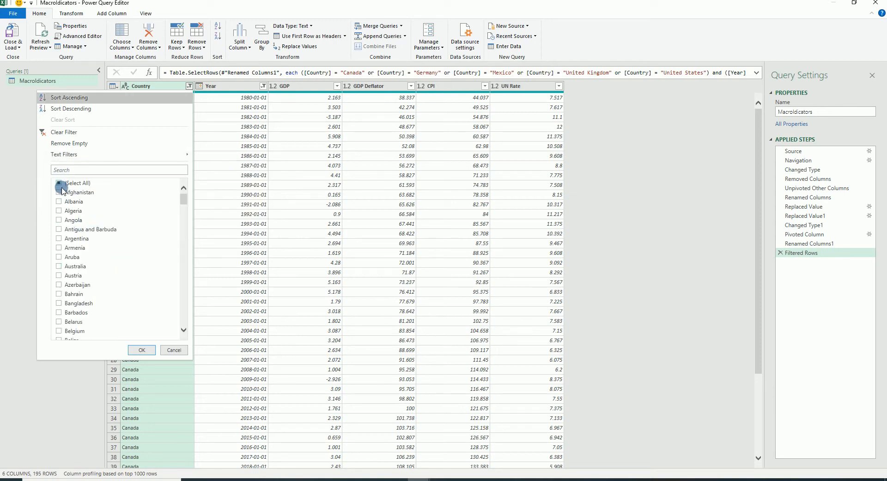
left_click(59, 183)
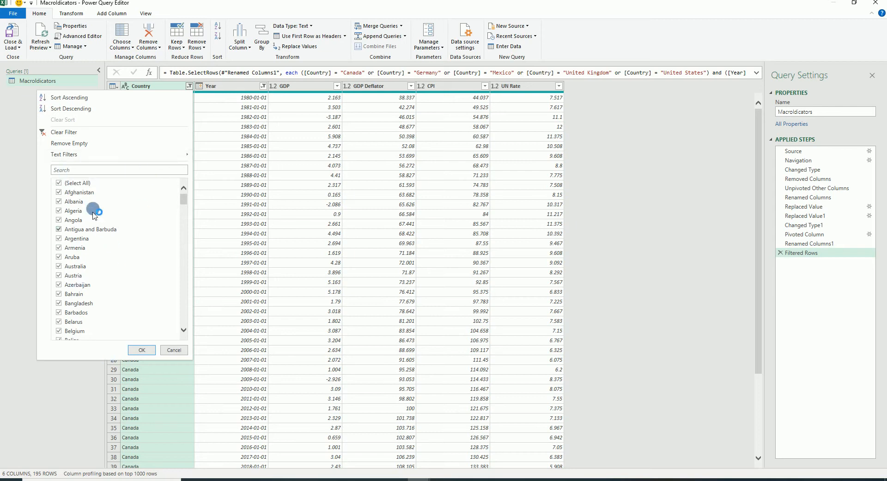
left_click(59, 184)
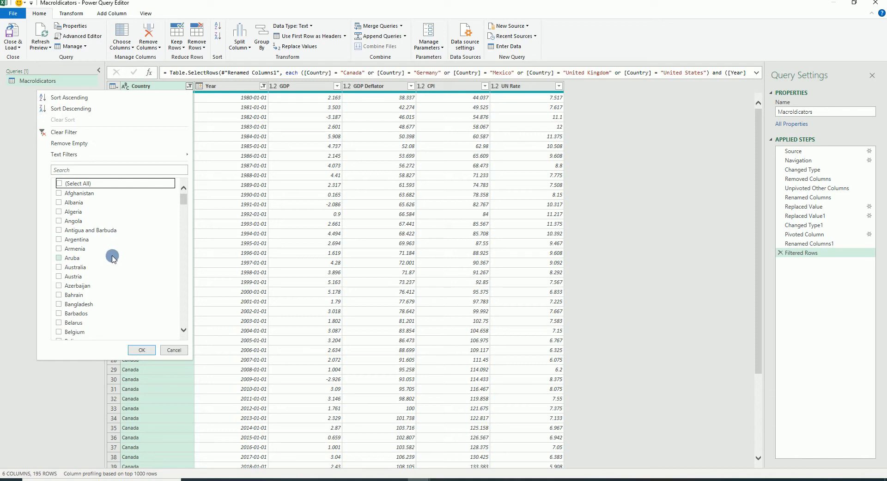
Include Canada, Germany and Mexico in the Country filter.
scroll(112, 257, "down", 2)
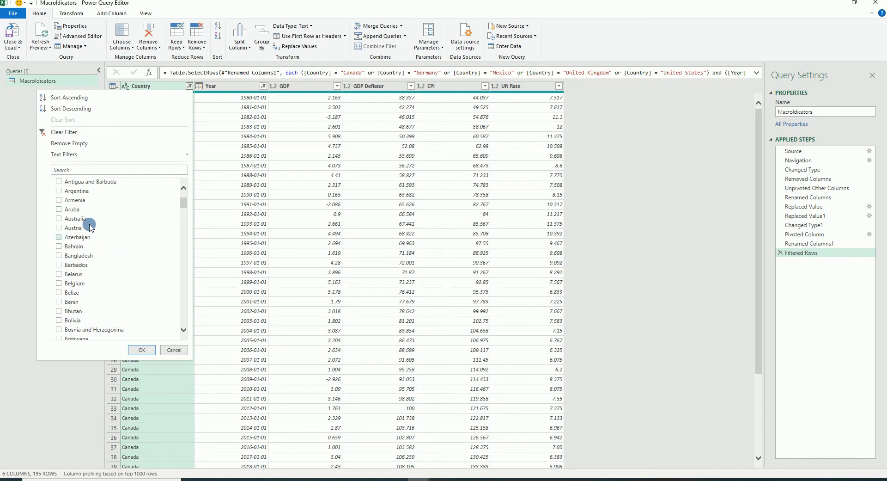
scroll(85, 217, "down", 2)
scroll(85, 218, "down", 5)
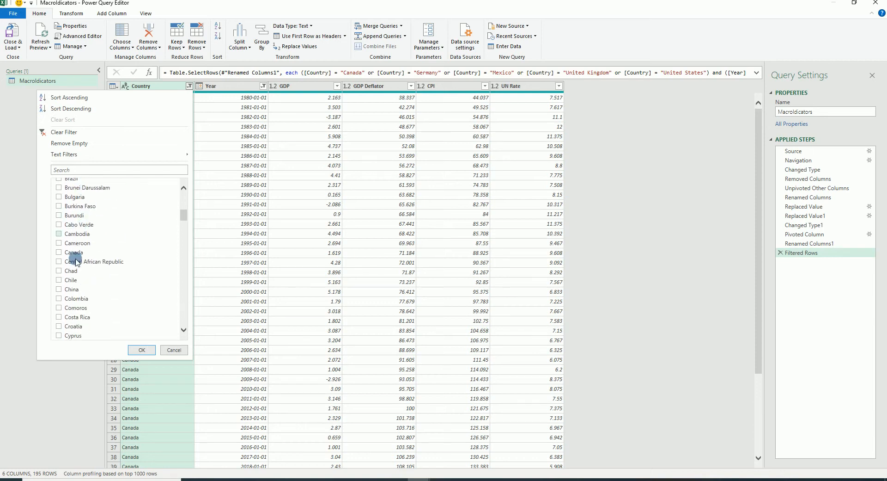
scroll(69, 250, "down", 1)
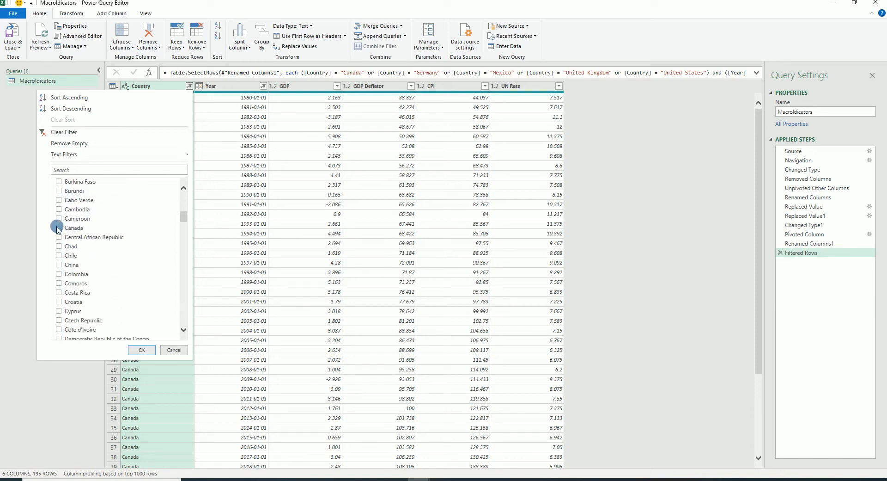
left_click(58, 227)
scroll(116, 272, "down", 5)
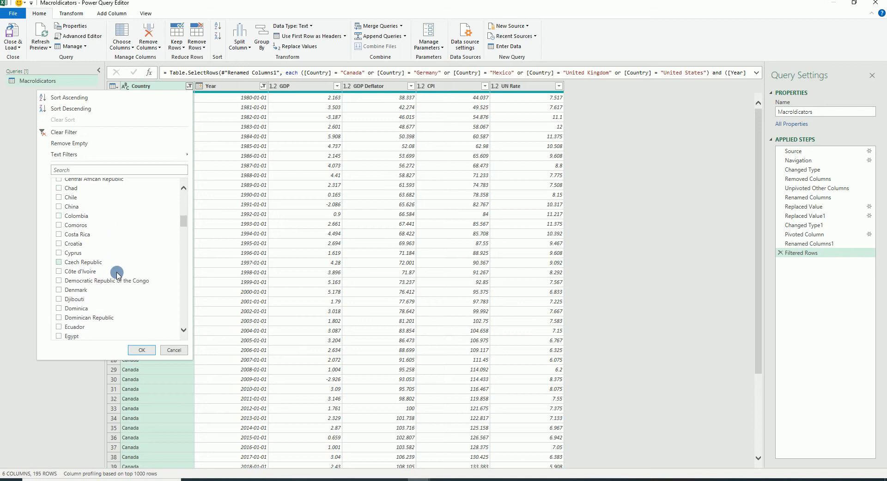
scroll(116, 274, "down", 4)
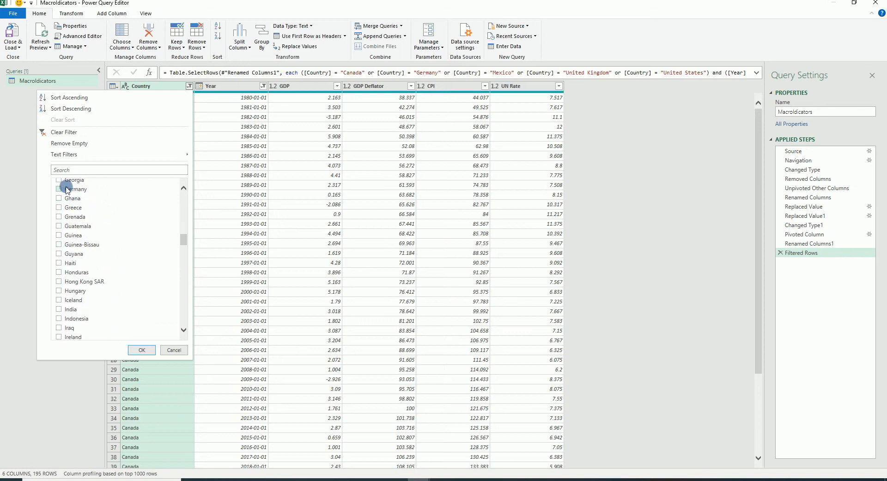
left_click(58, 189)
scroll(154, 262, "down", 6)
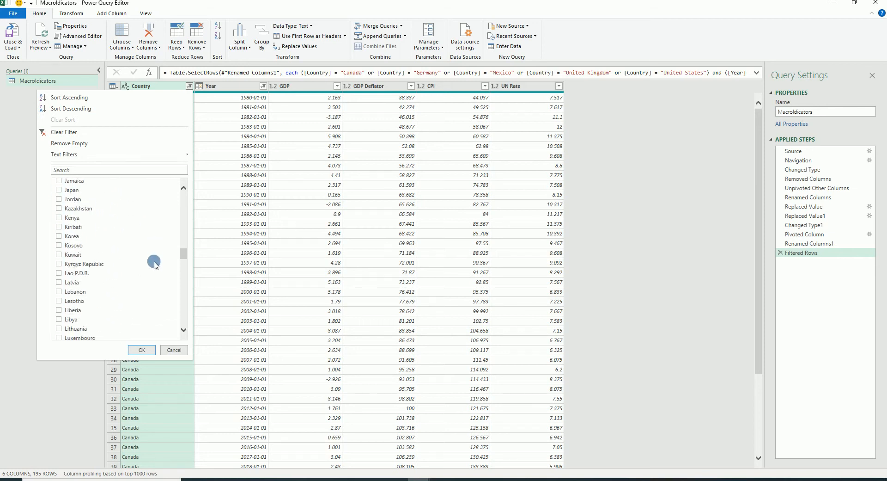
scroll(154, 262, "down", 5)
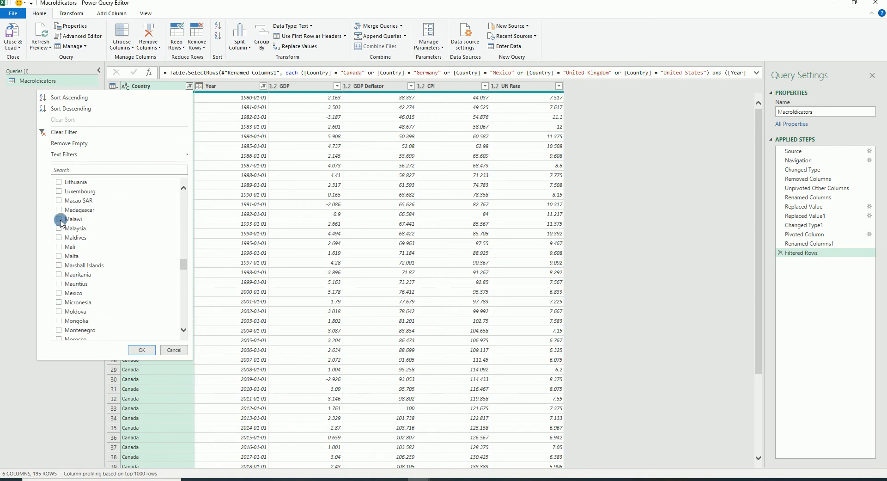
scroll(61, 222, "down", 2)
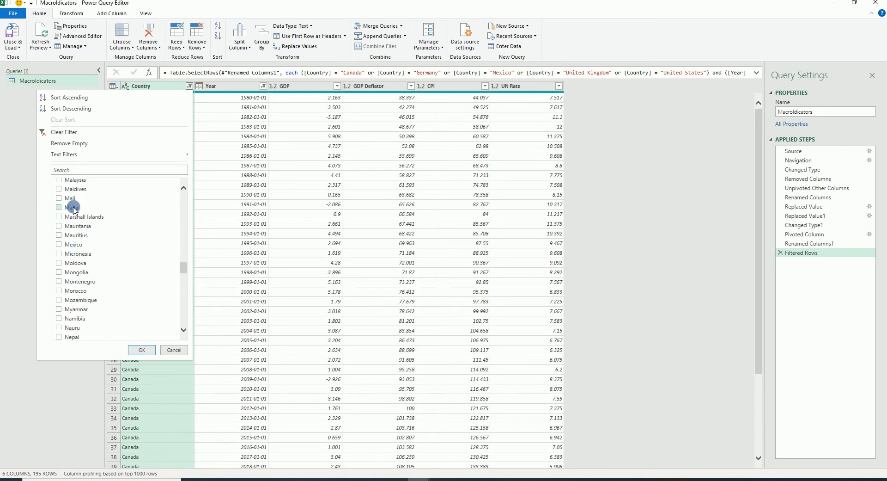
left_click(59, 245)
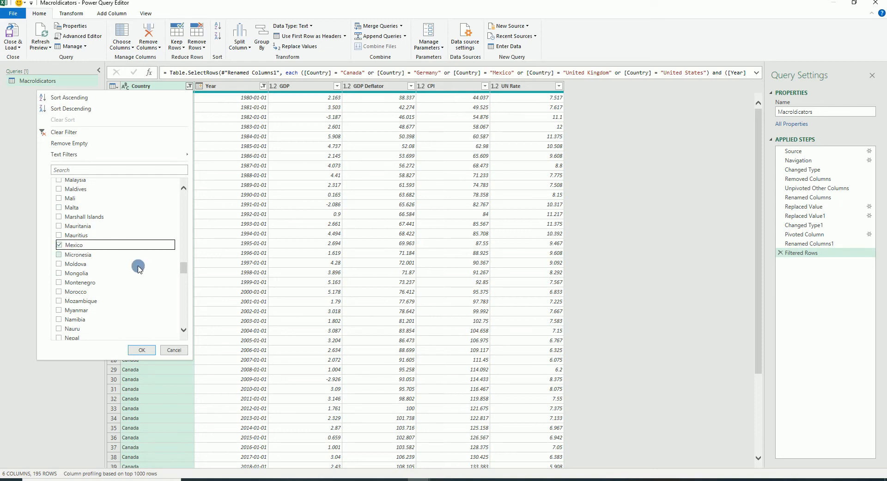
Add United Kingdom and United States to the Country filter selection and apply the filter.
left_click_drag(184, 270, 181, 319)
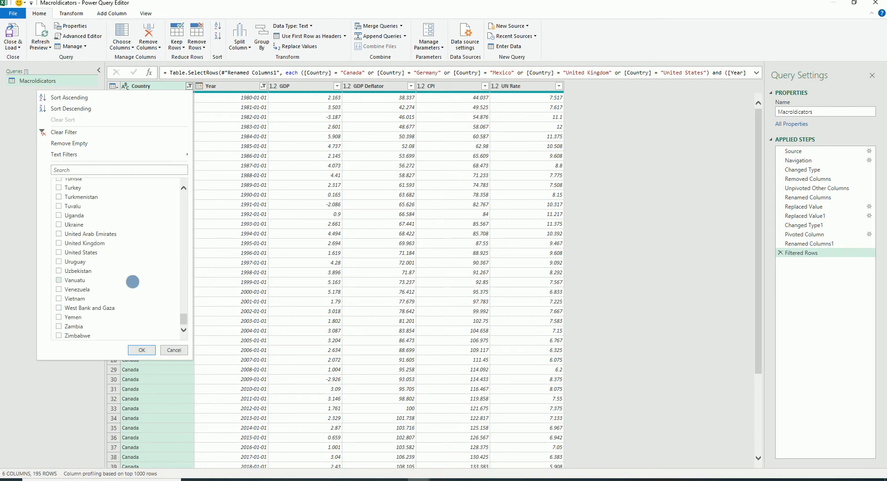
scroll(129, 278, "up", 2)
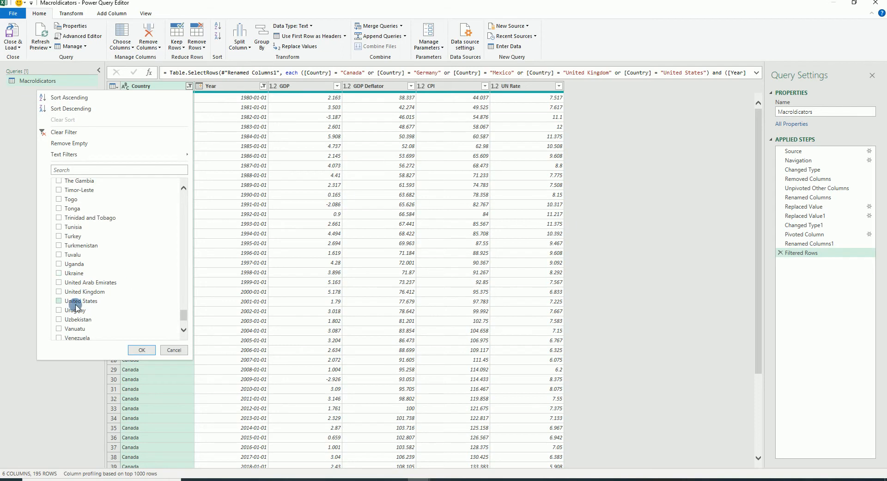
left_click(61, 293)
left_click(61, 302)
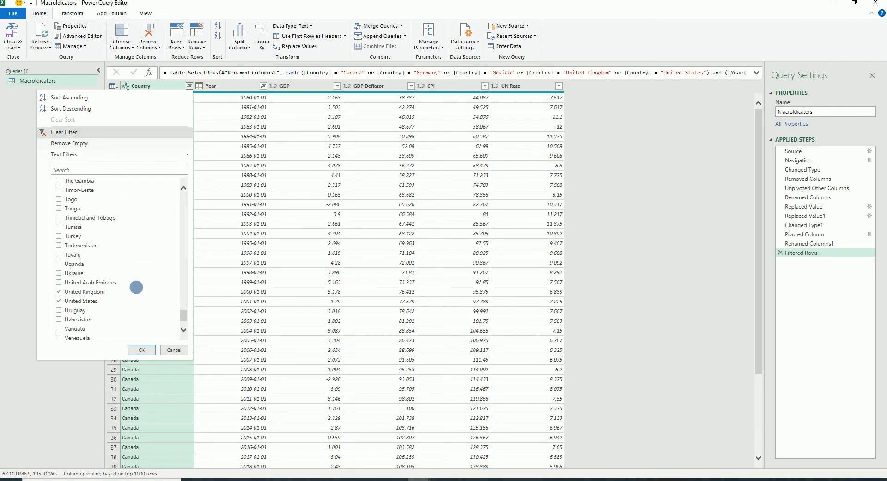
left_click(142, 350)
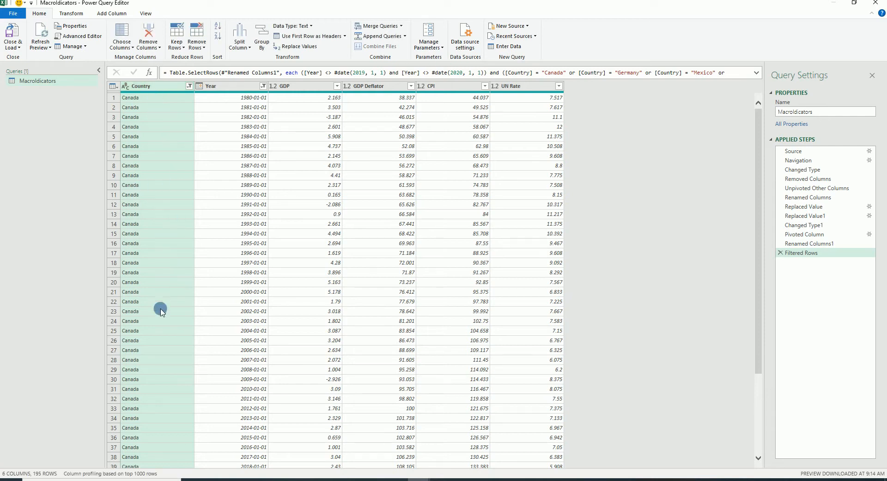
scroll(151, 259, "down", 20)
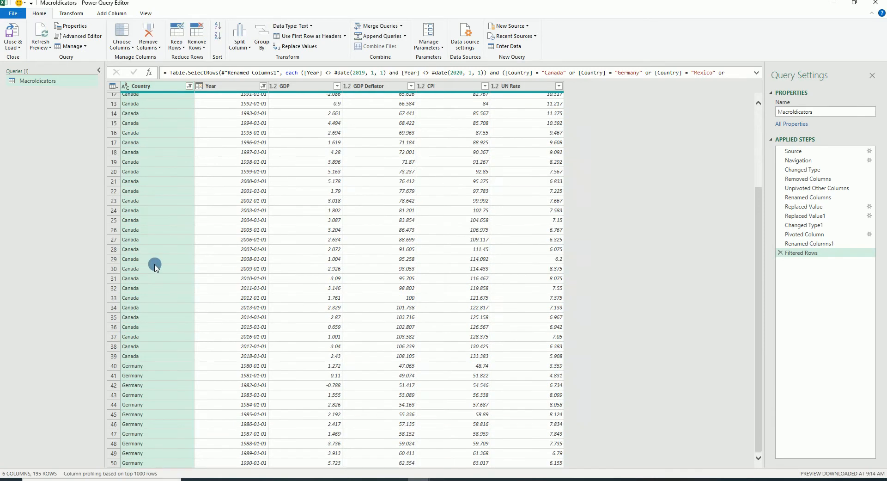
scroll(156, 267, "up", 20)
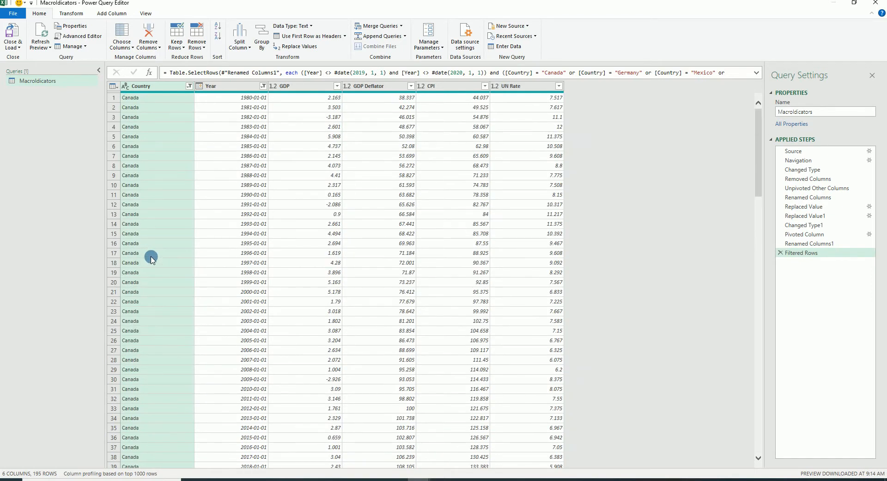
Include all dates in the Year column filter, including 2019-01-01 and 2020-01-01, and apply it.
left_click(263, 86)
left_click(263, 86)
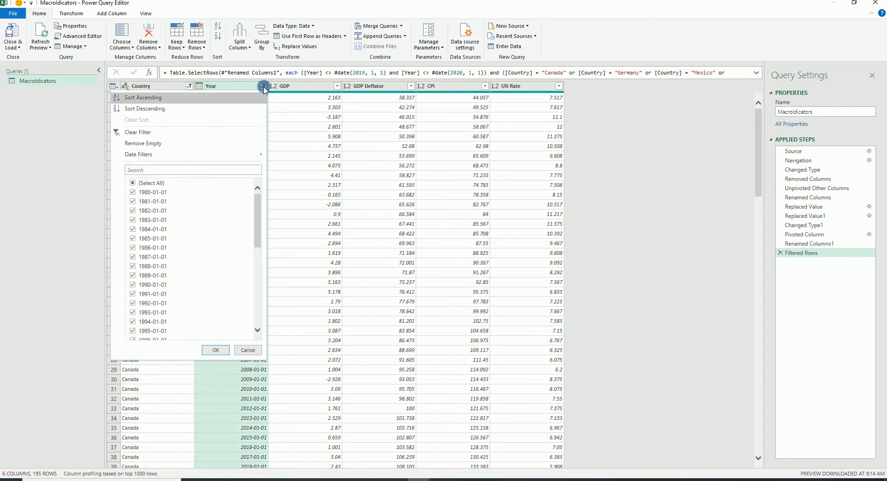
left_click(133, 183)
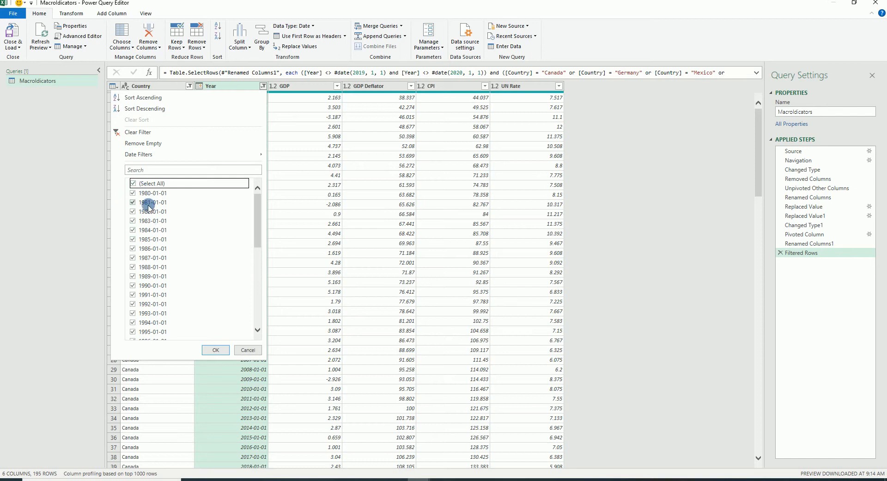
left_click_drag(257, 214, 259, 314)
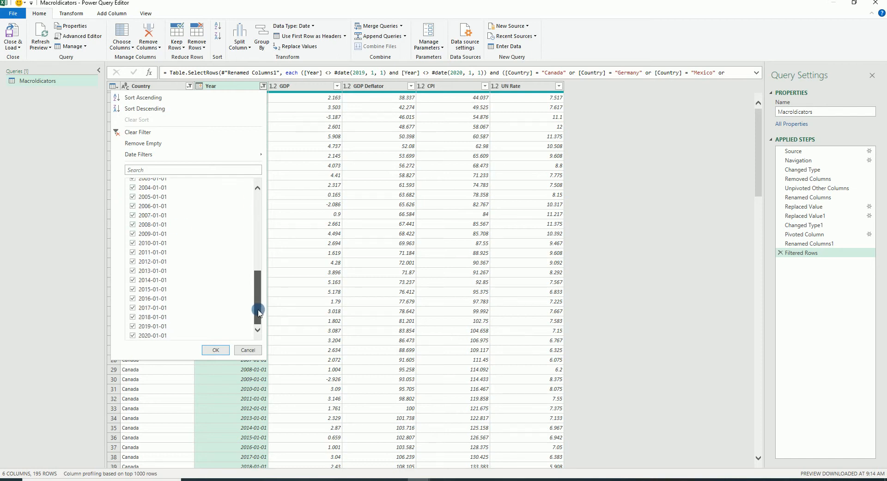
left_click(133, 326)
left_click(133, 336)
left_click(133, 326)
left_click(215, 350)
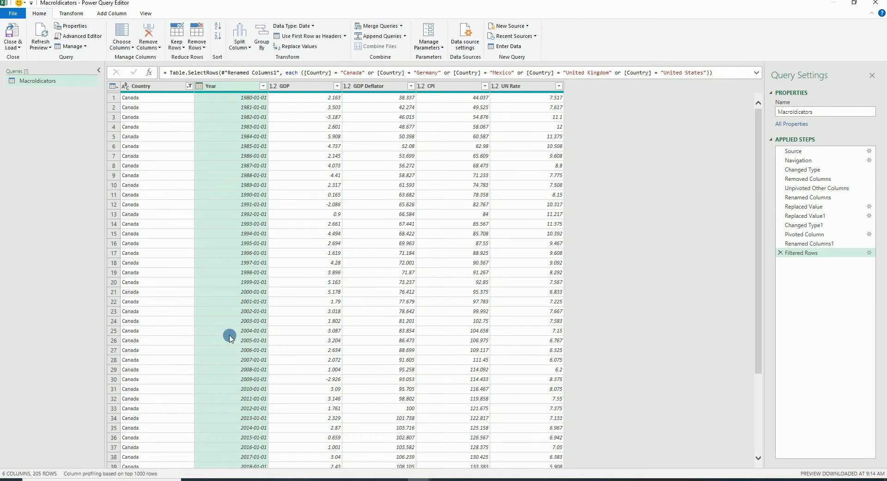
Inspect Canada's 2020 GDP value, and close and load the updated MacroIdicators query into the workbook.
scroll(230, 336, "down", 15)
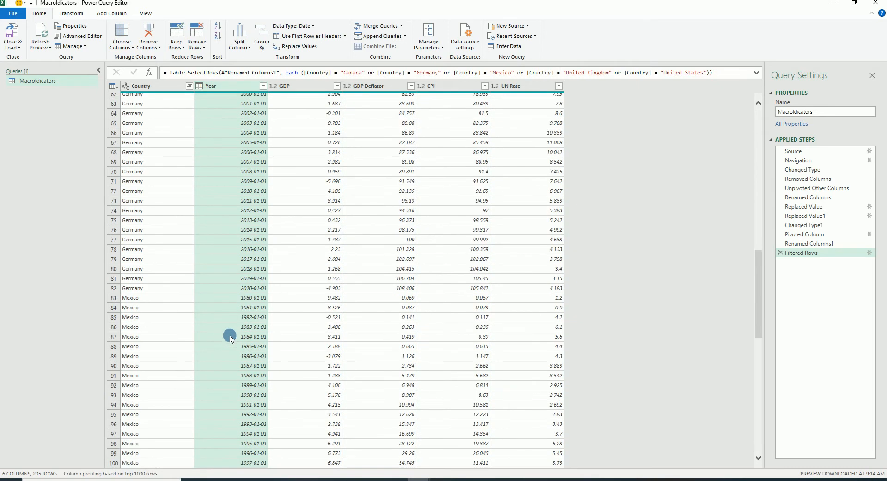
scroll(230, 337, "up", 6)
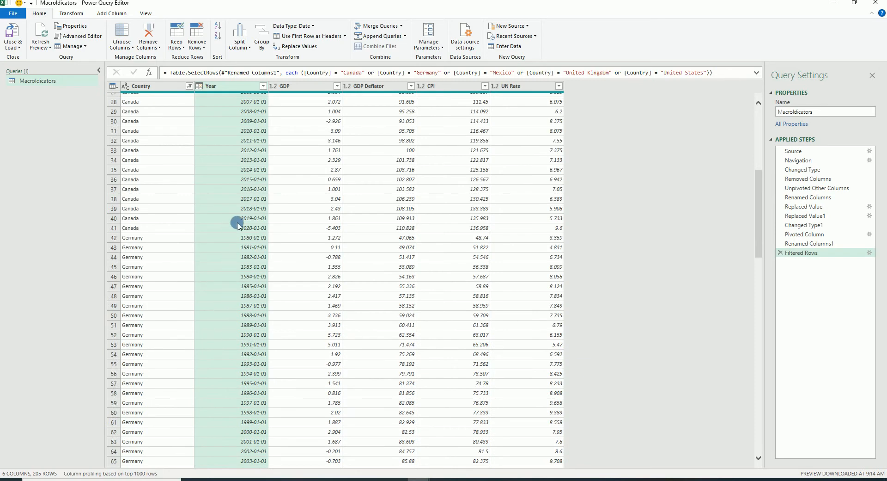
left_click(335, 228)
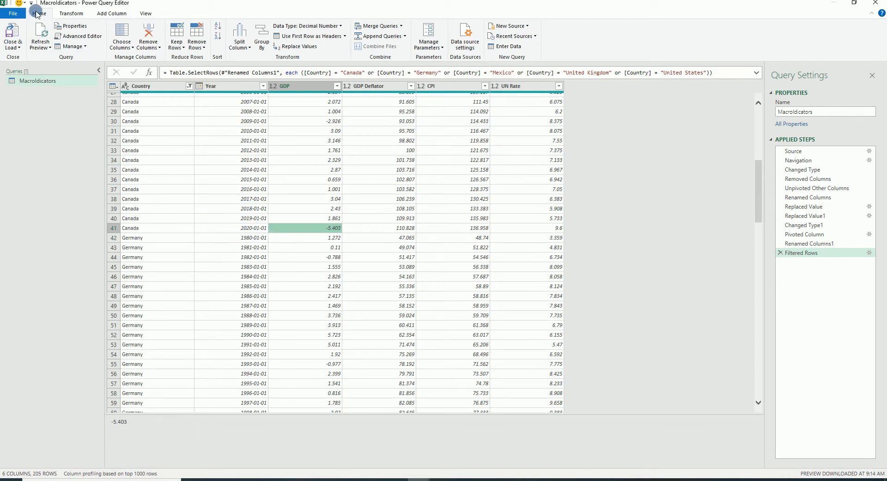
left_click(17, 49)
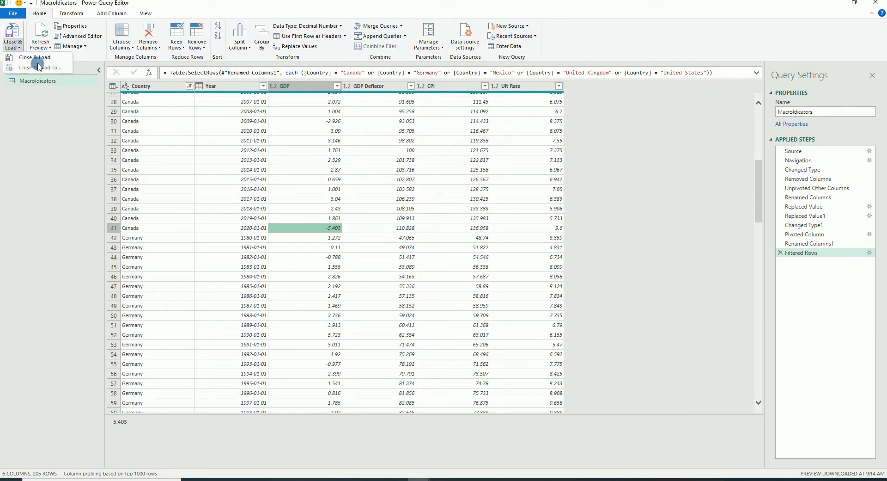
left_click(36, 58)
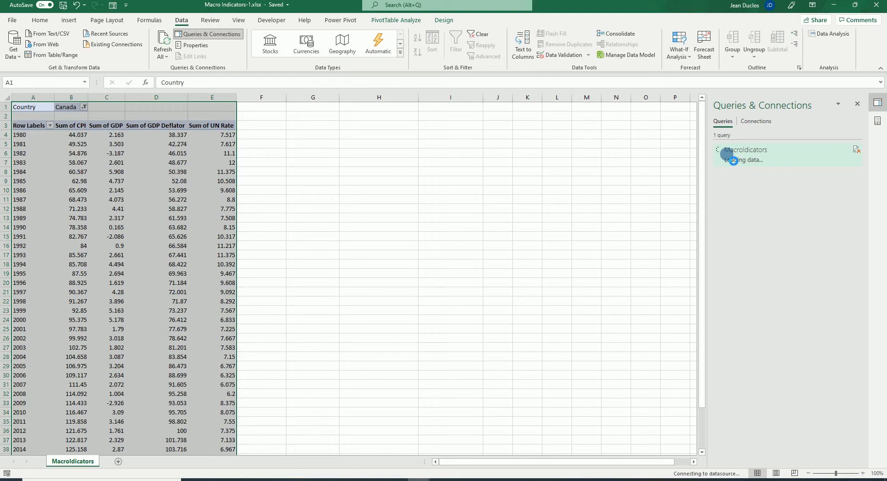
left_click(727, 156)
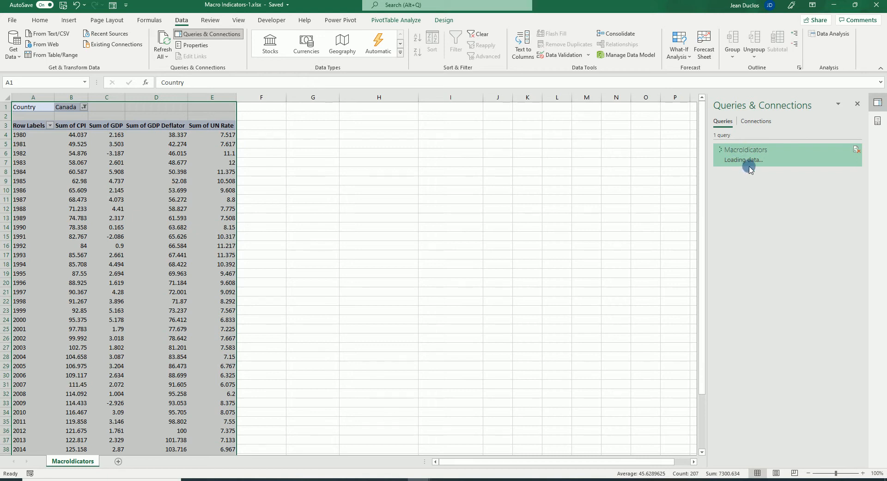
mouse_move(763, 163)
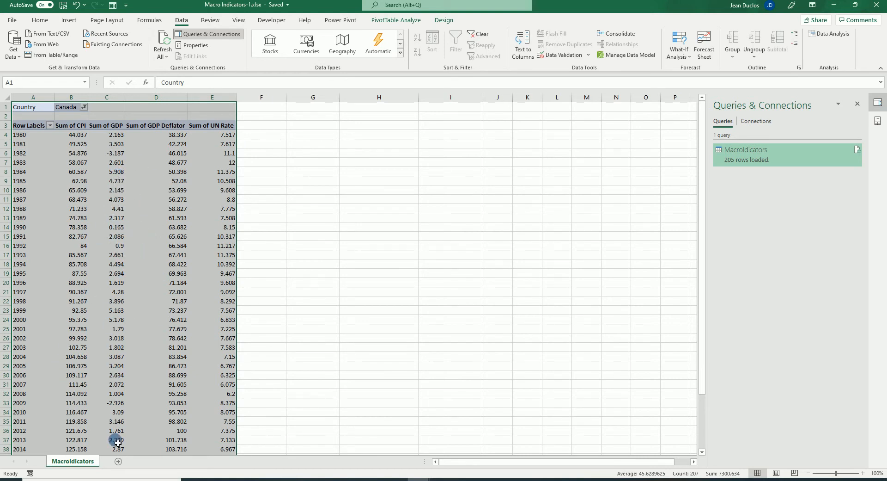
Add a new worksheet and rename it Table.
left_click(116, 462)
double_click(117, 462)
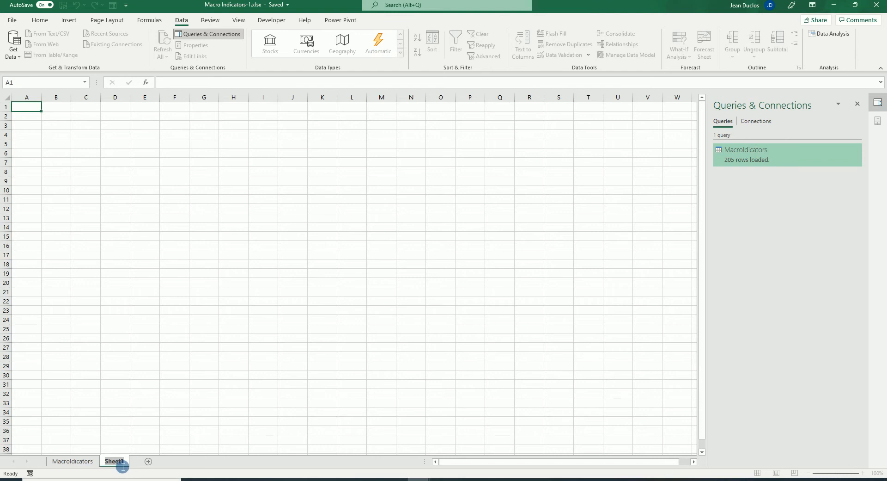
left_click(113, 430)
right_click(118, 463)
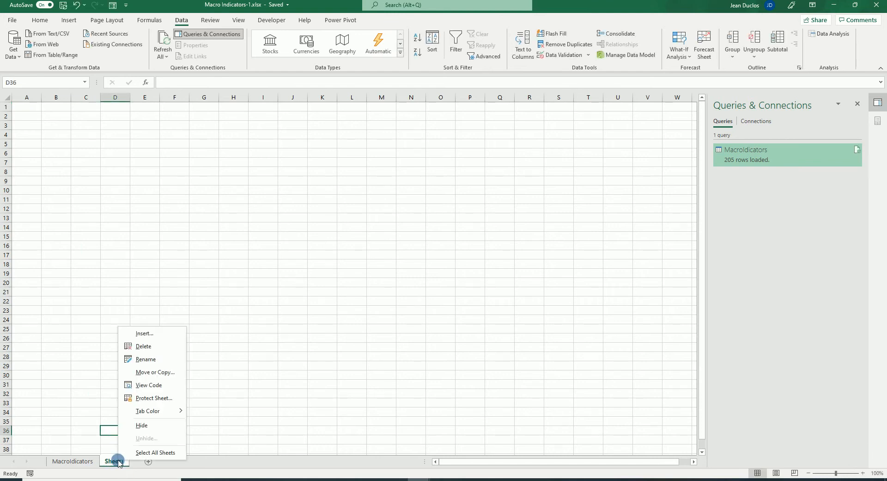
right_click(116, 462)
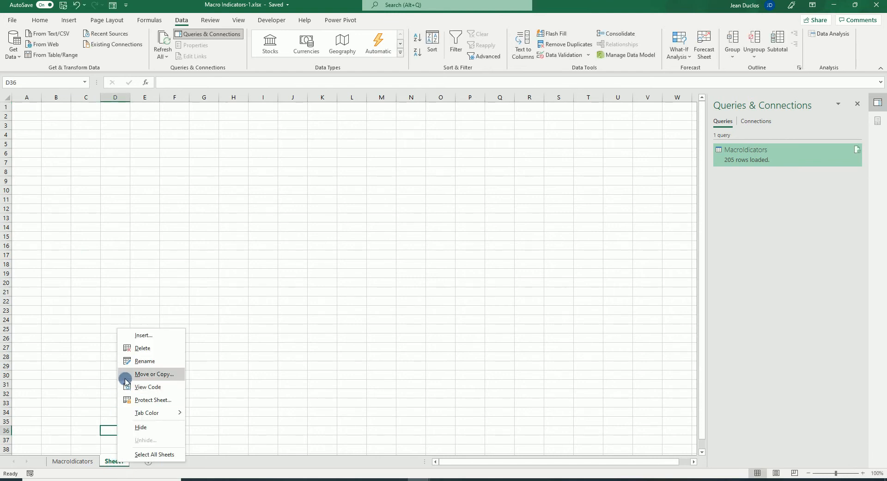
left_click(139, 361)
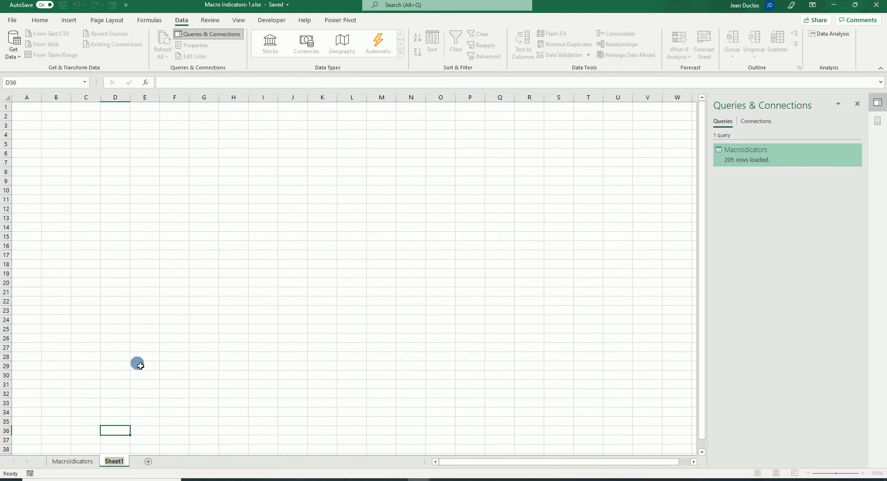
type("Table")
key("Return")
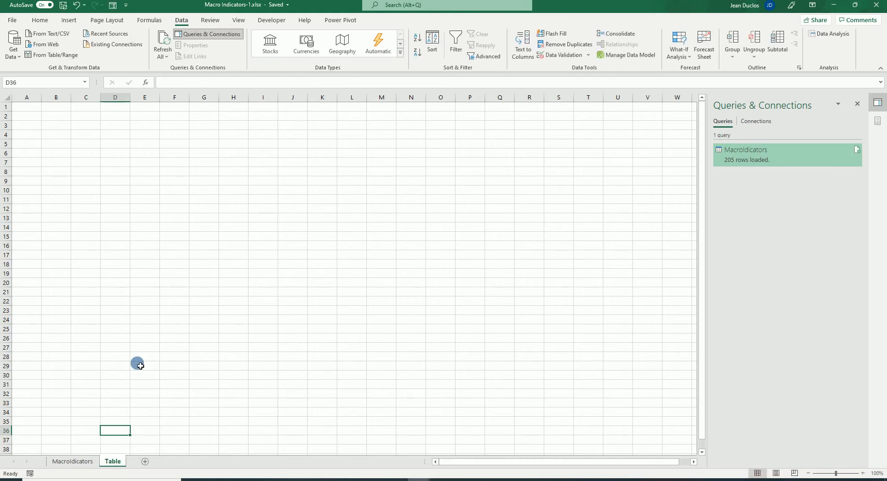
Add another worksheet and rename it Pivot Tables.
left_click(145, 461)
right_click(145, 462)
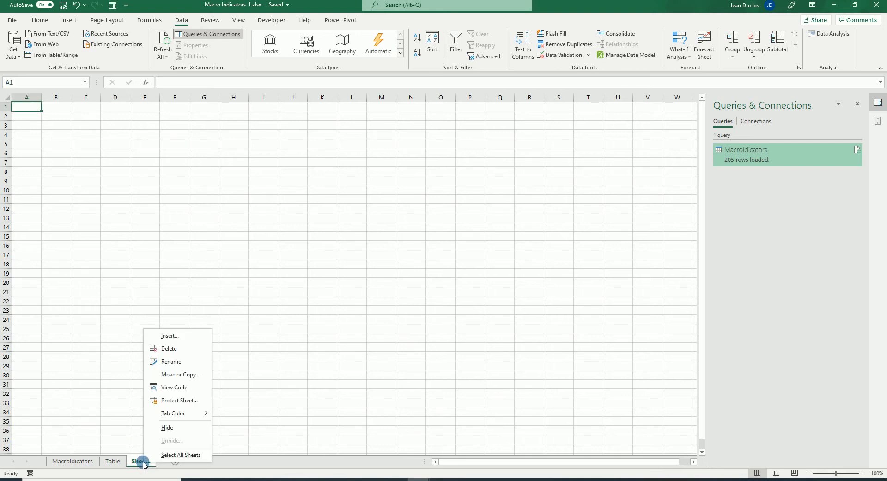
left_click(167, 363)
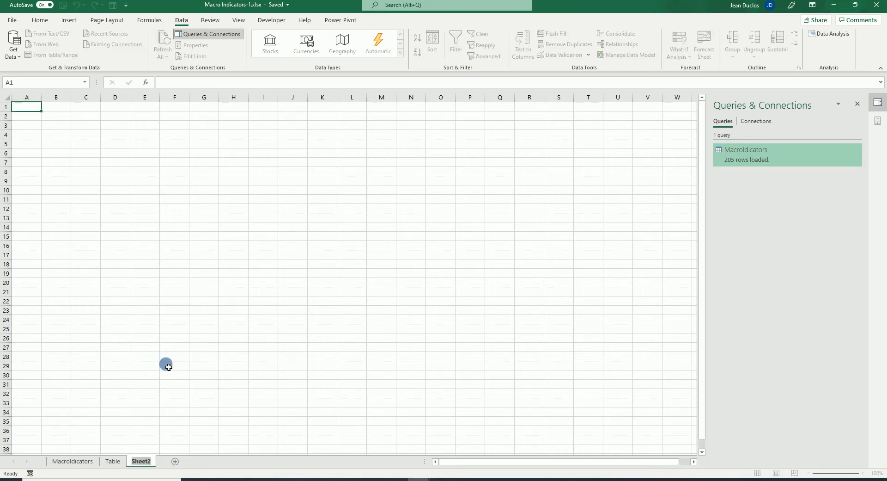
type("Pivot Tables")
key("Return")
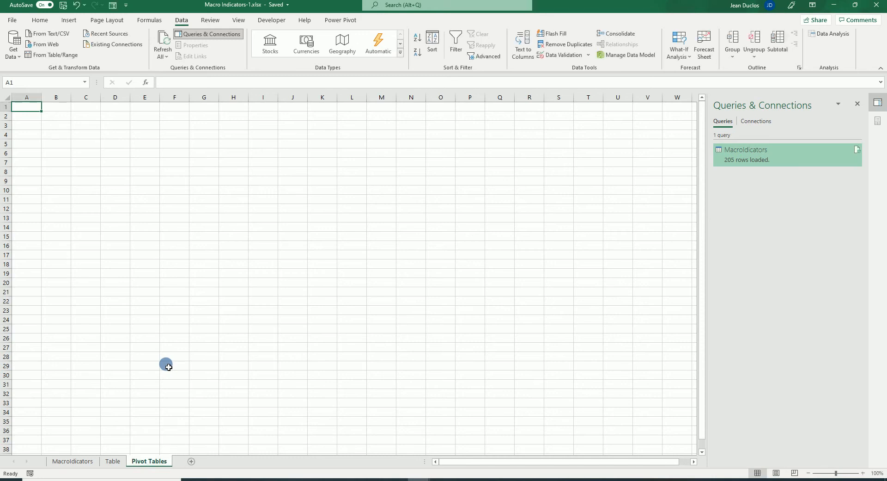
Add a third worksheet and rename it Dashboard.
left_click(190, 462)
right_click(187, 462)
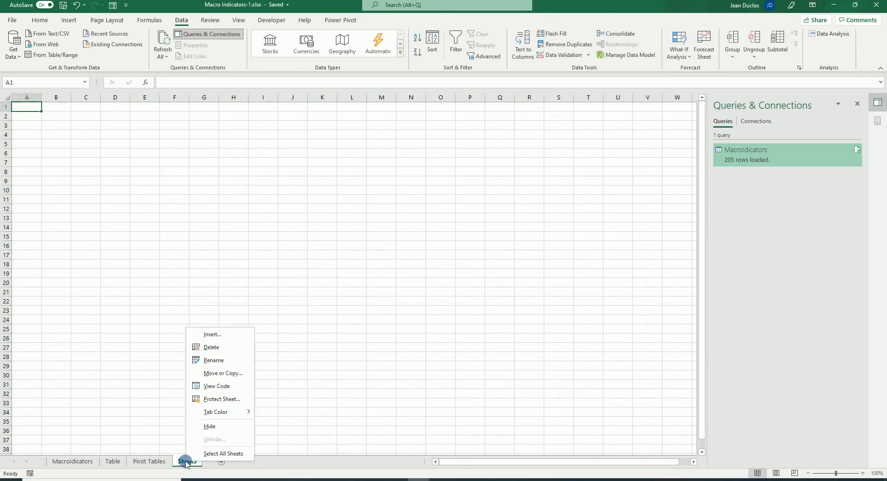
left_click(210, 359)
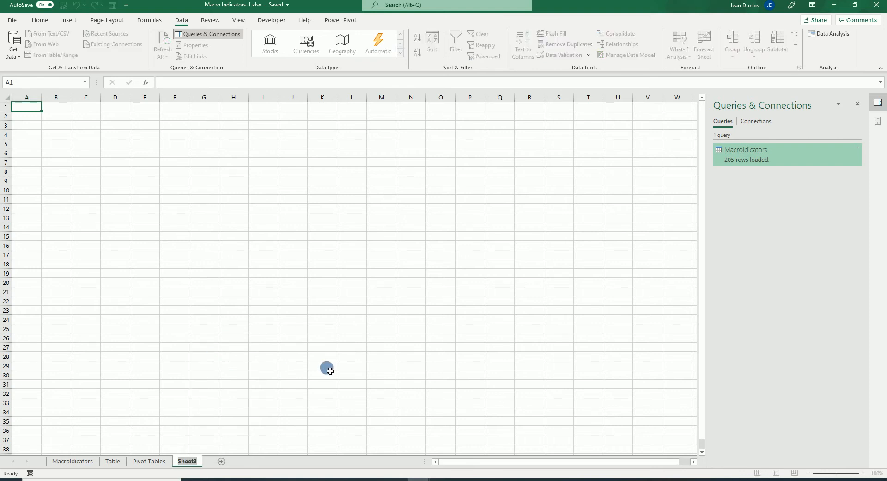
type("Dashboard")
key("Return")
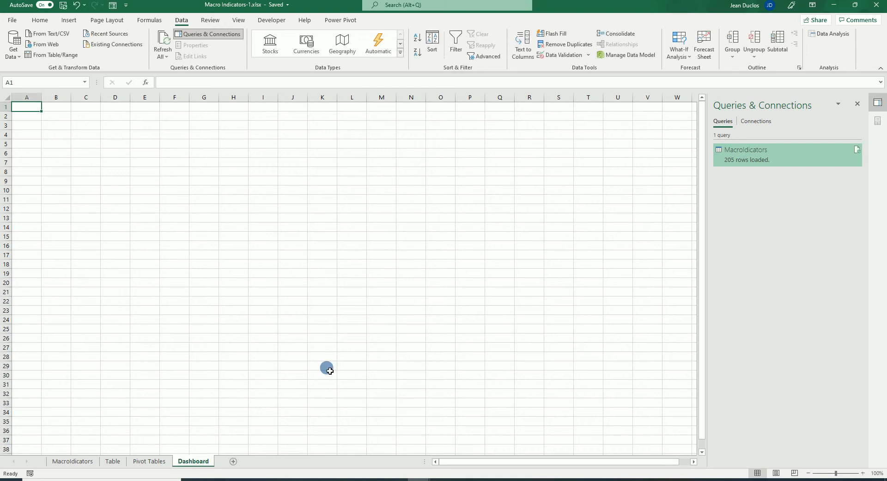
Change the MacroIdicators query's load destination to a table at cell A4 of the existing Table worksheet, accepting the possible data loss.
left_click(112, 461)
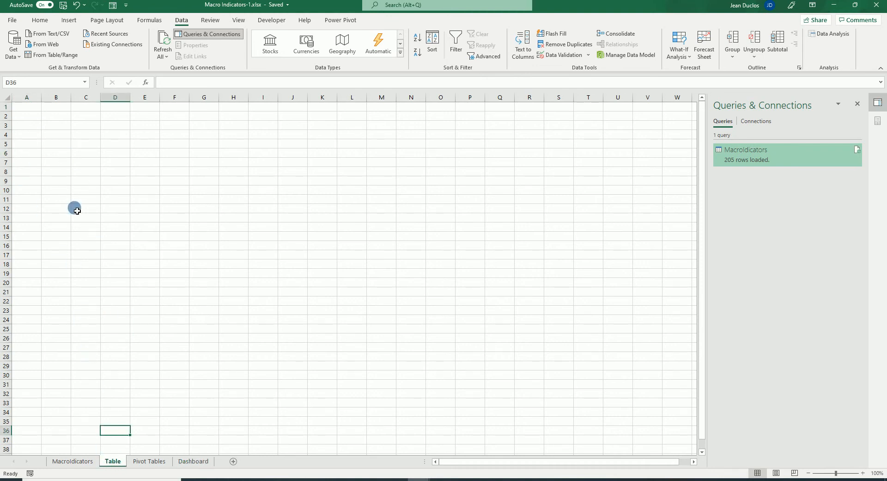
left_click(71, 461)
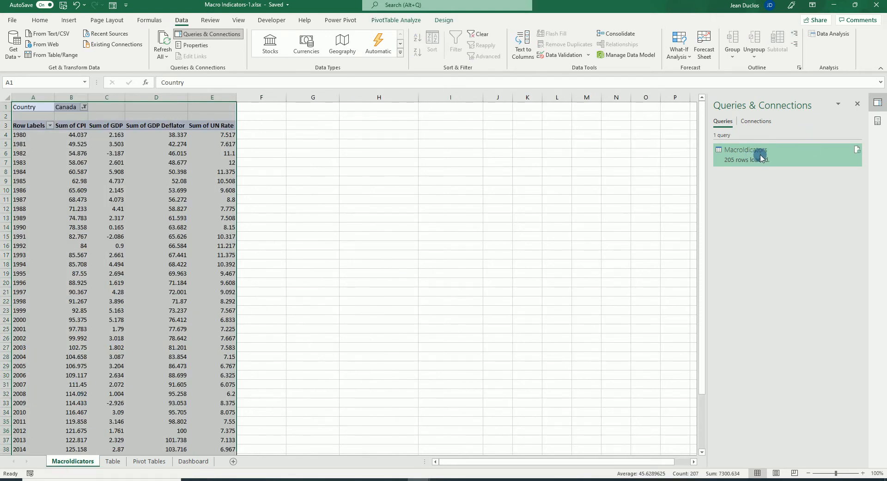
right_click(787, 156)
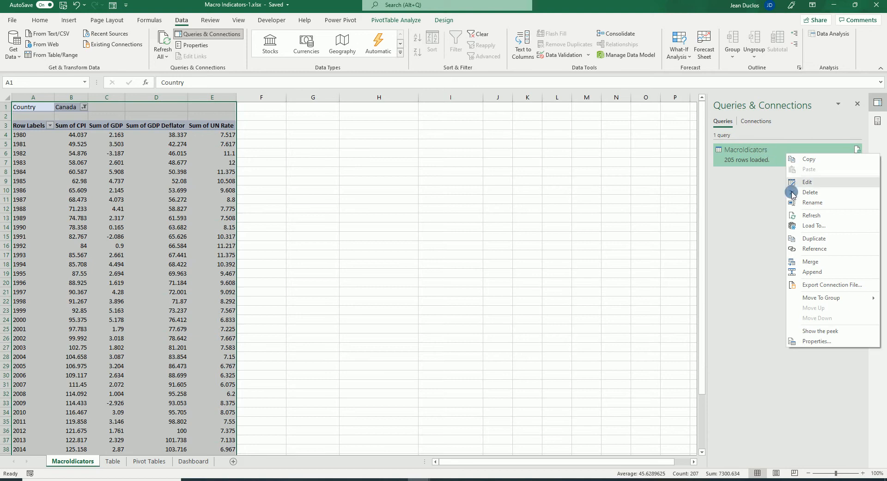
left_click(808, 226)
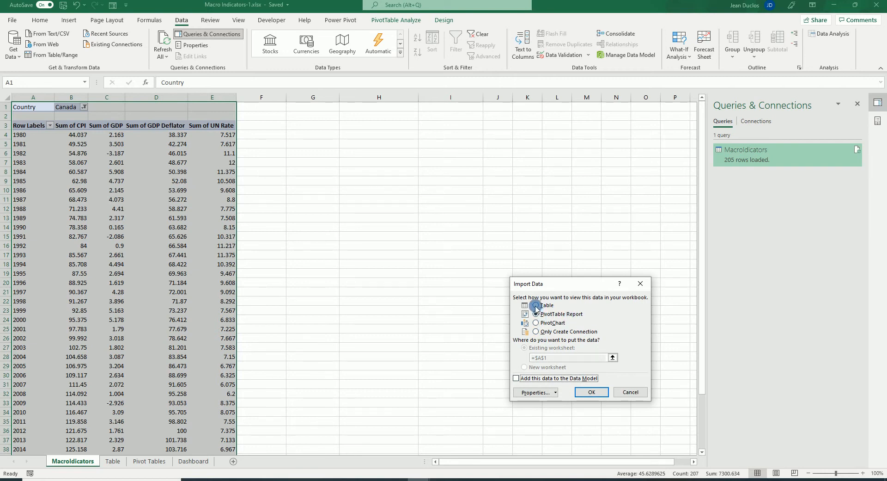
left_click(536, 306)
left_click(527, 358)
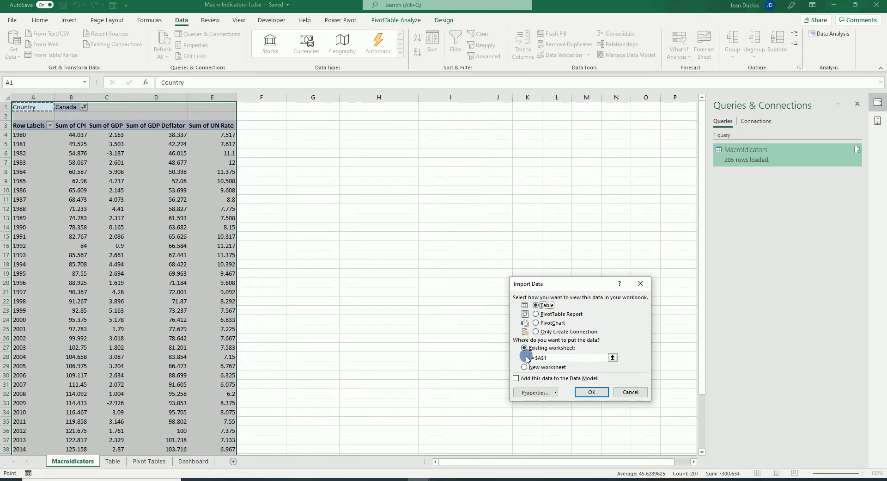
left_click(525, 349)
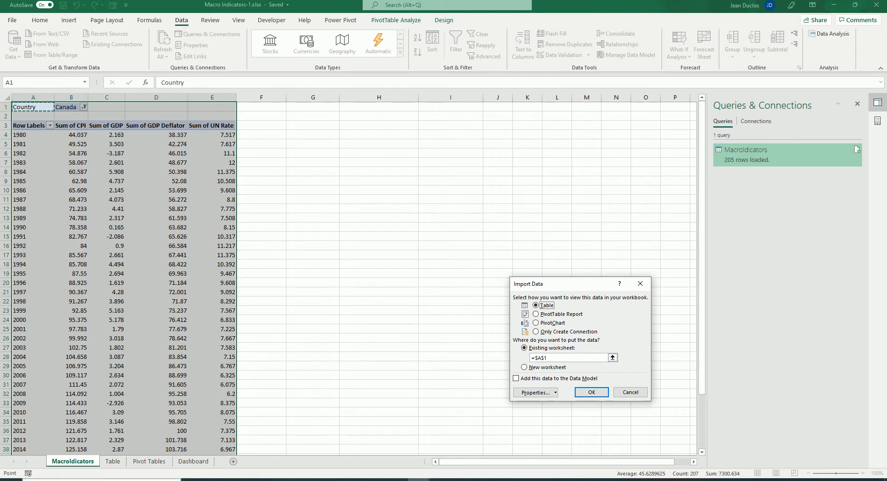
left_click(113, 463)
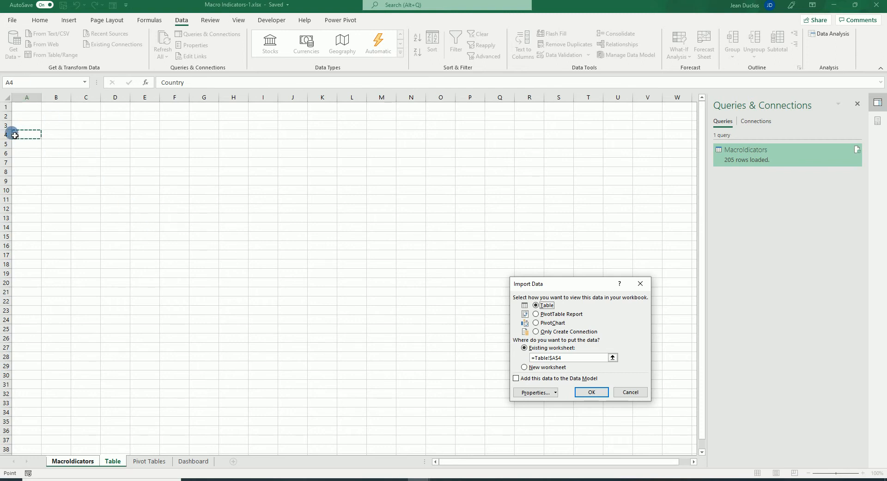
left_click(591, 392)
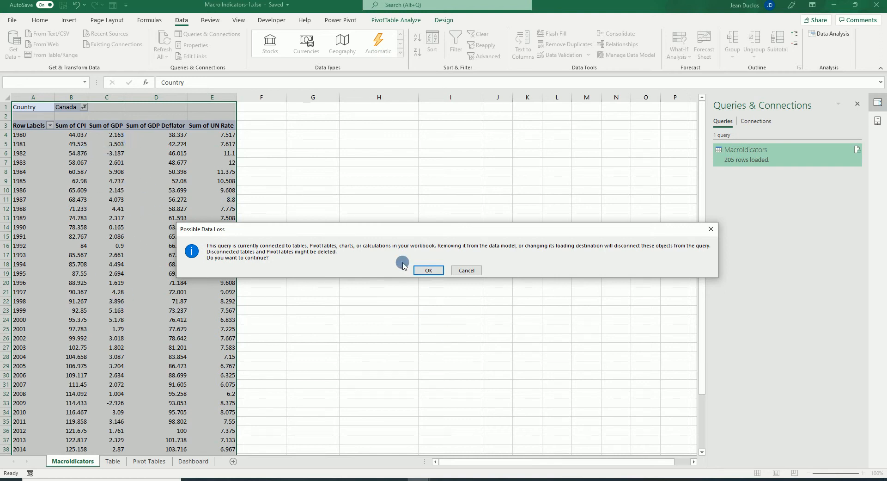
left_click(429, 271)
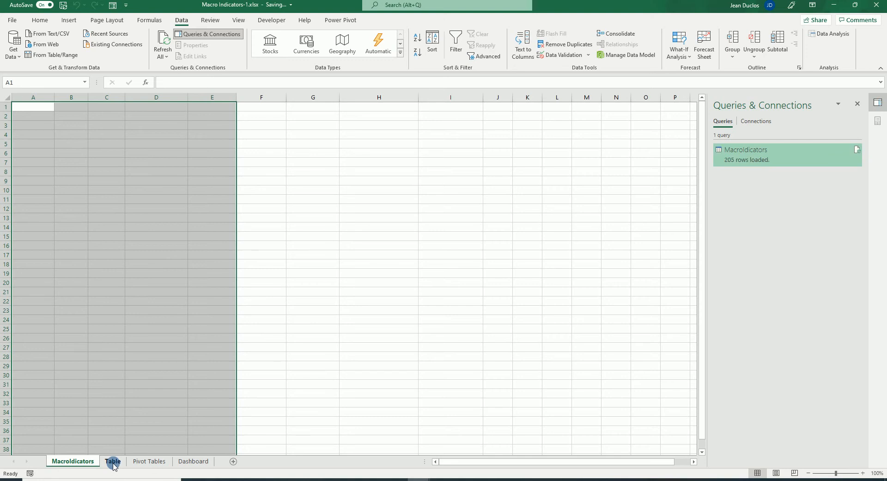
Review the loaded data on the Table sheet along with its table design and query options.
mouse_move(758, 156)
left_click(113, 461)
scroll(349, 311, "down", 3)
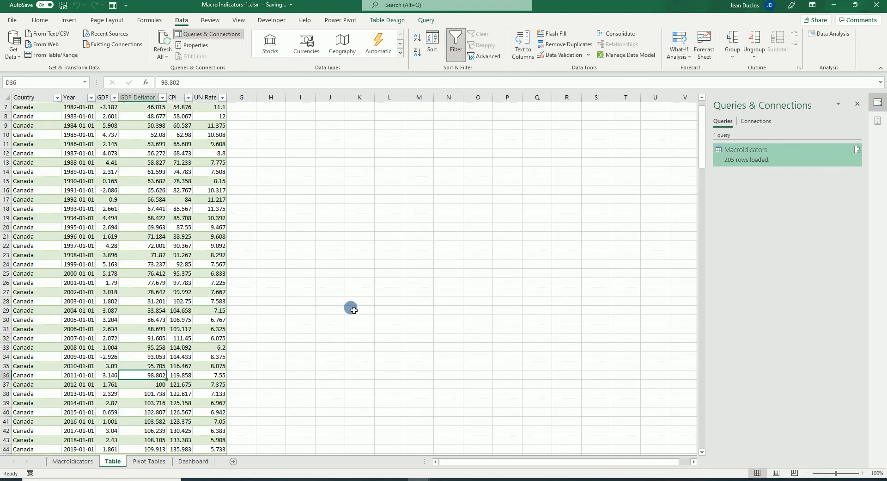
scroll(160, 366, "up", 3)
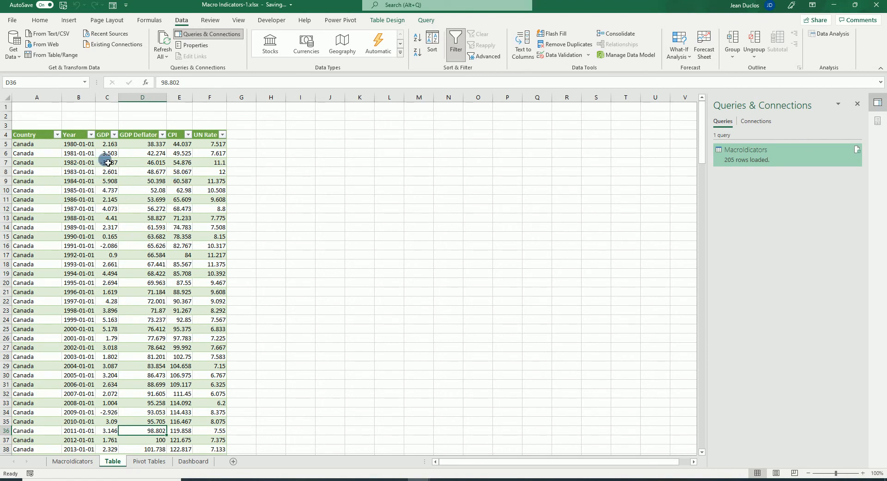
left_click(386, 21)
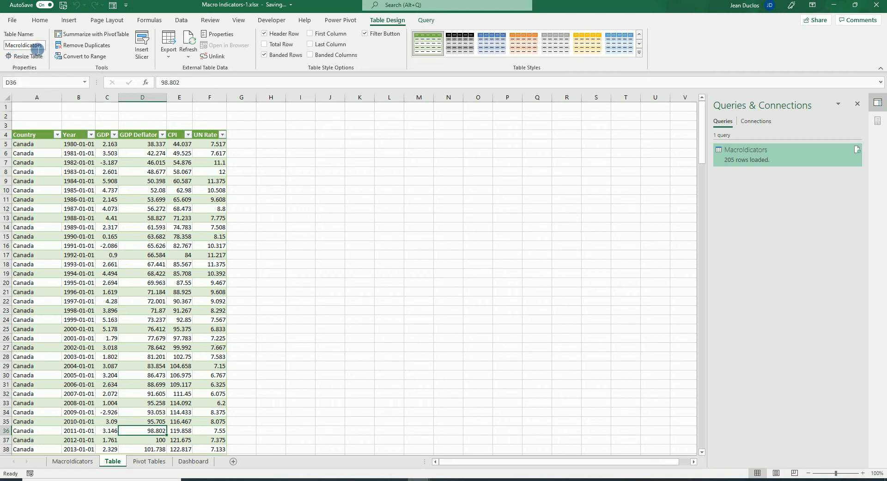
left_click(425, 21)
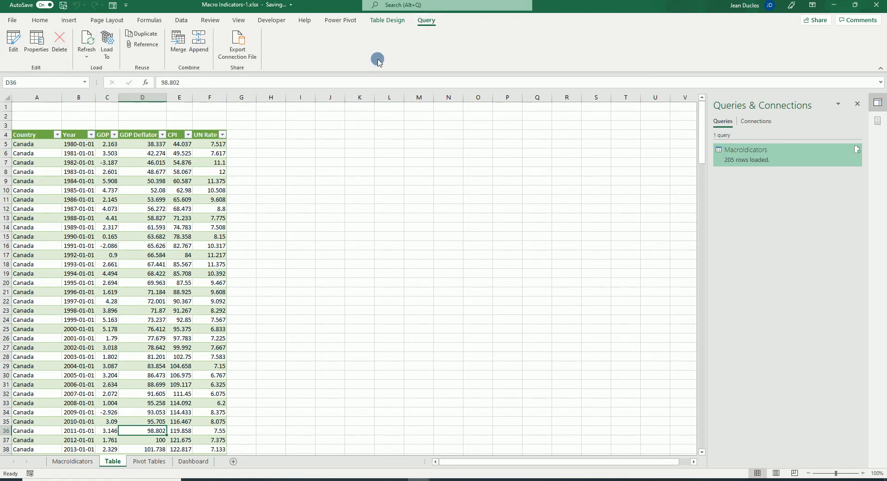
left_click(388, 20)
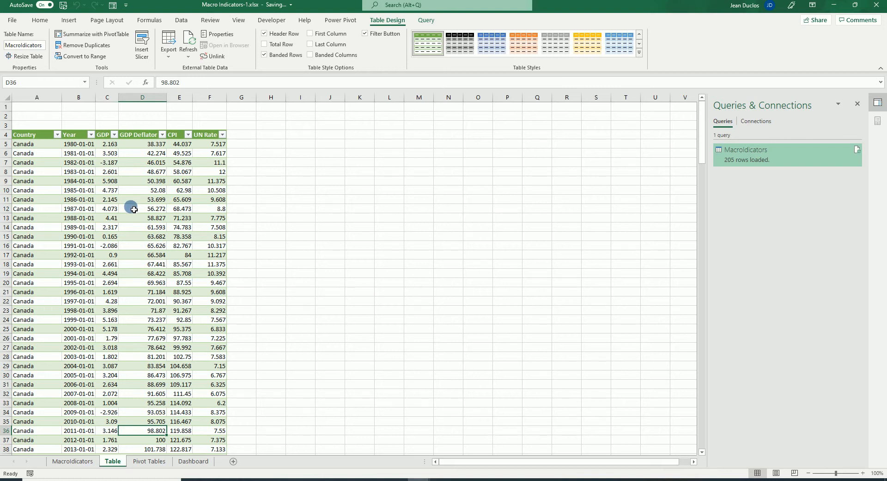
Create a PivotTable from the MacroIdicators table at cell A4 of the existing Pivot Tables worksheet.
left_click(101, 208)
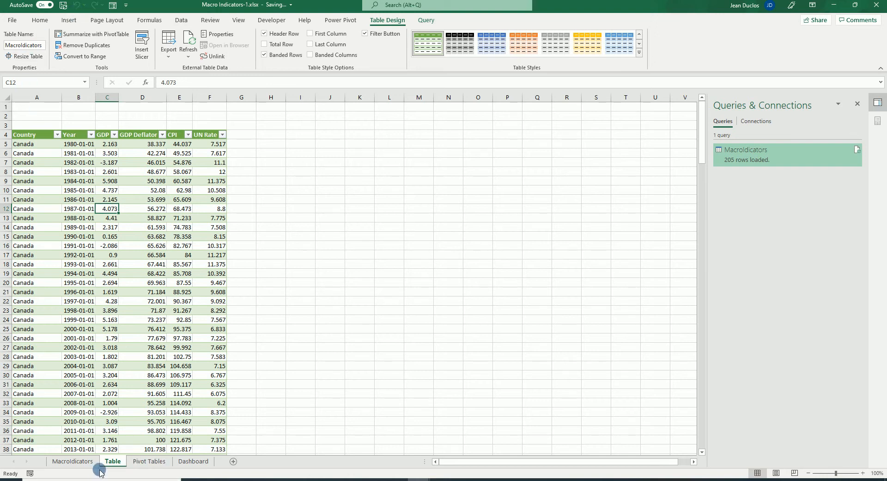
left_click(109, 244)
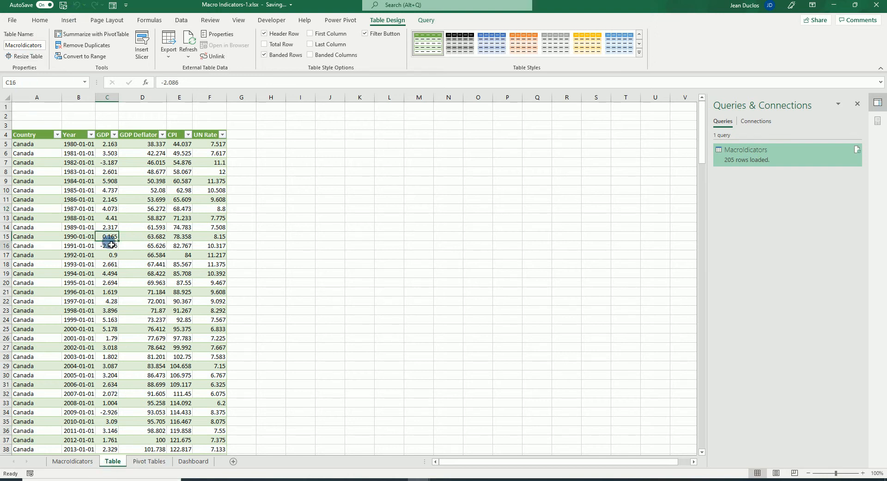
left_click(69, 20)
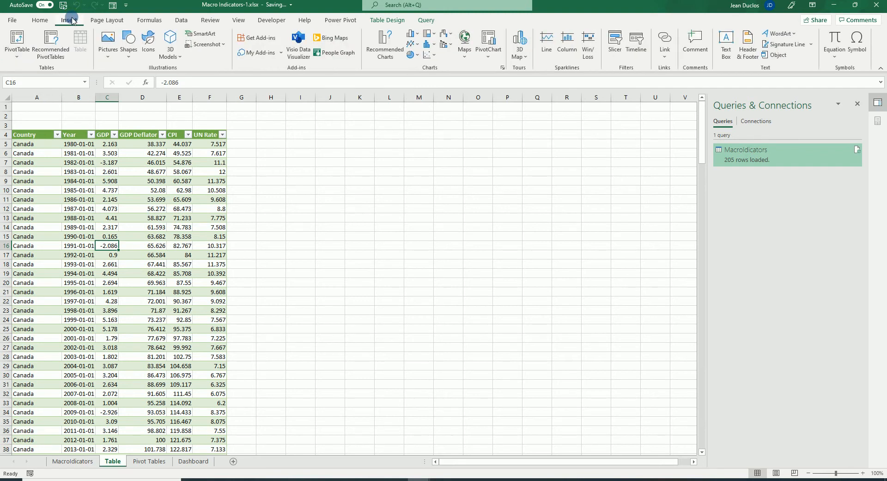
left_click(16, 57)
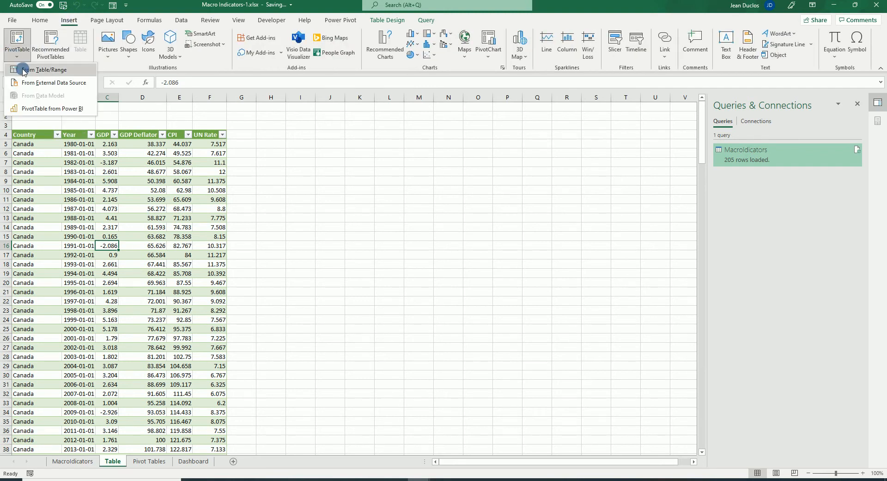
left_click(54, 73)
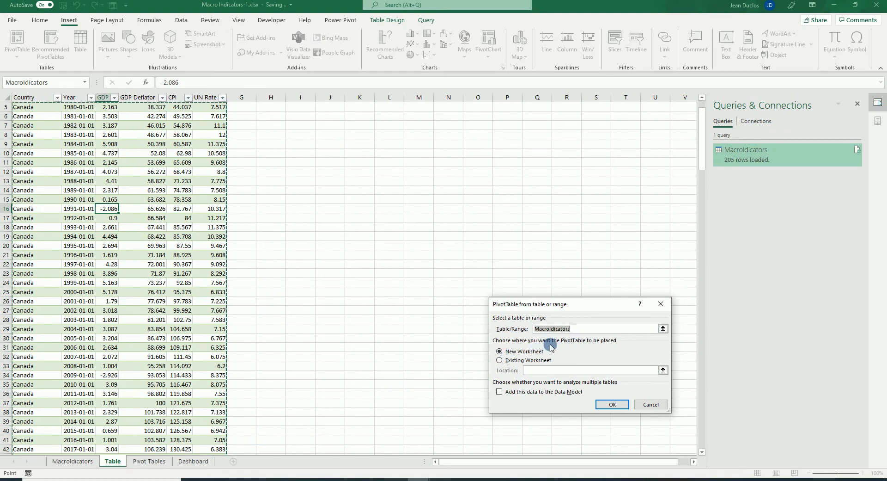
left_click(500, 362)
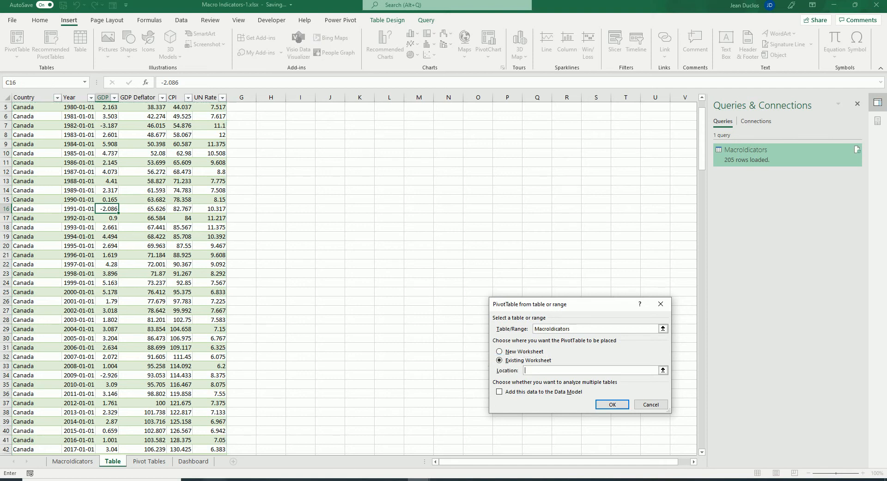
left_click(148, 461)
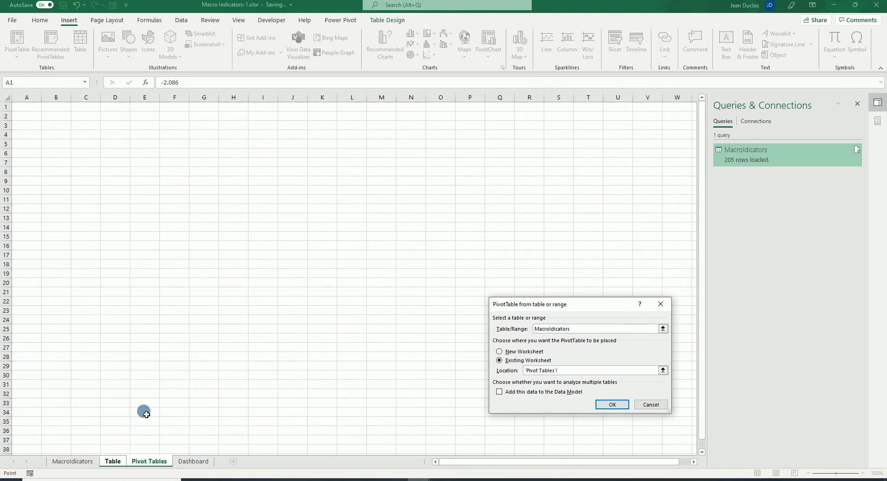
left_click(26, 135)
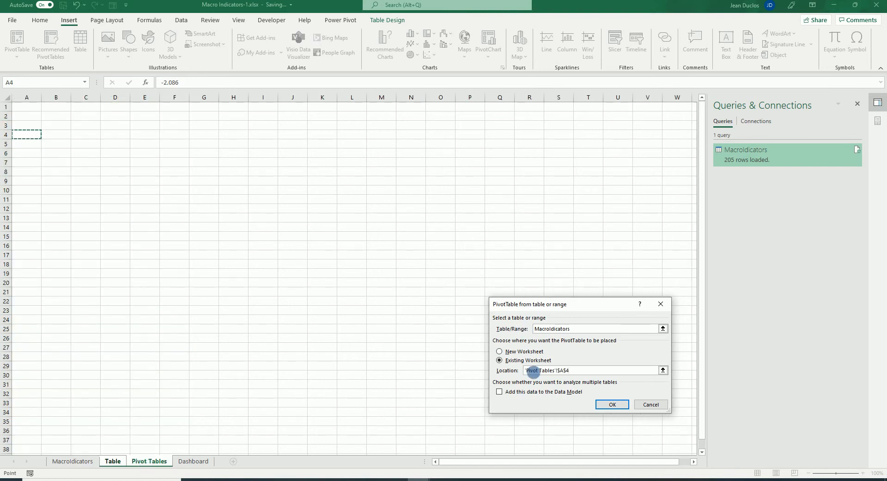
left_click(611, 404)
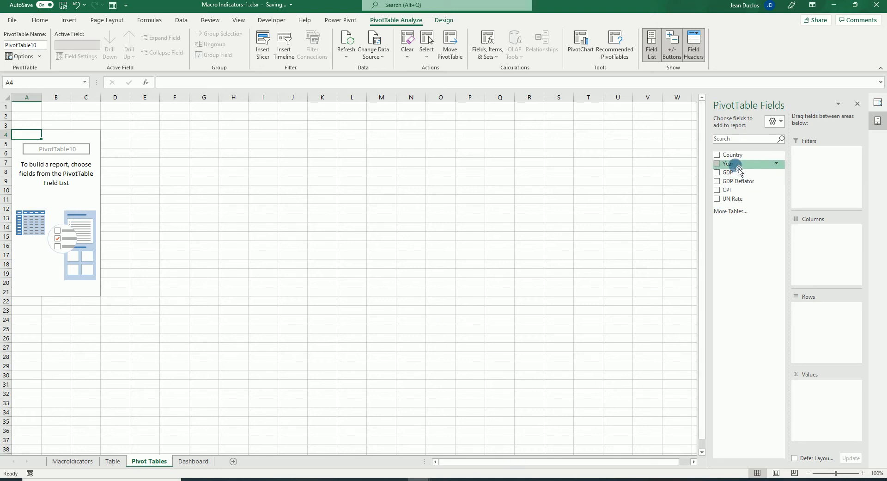
Add Year to the rows of the A4 PivotTable, remove Quarters and Year so only Years remains, and sum GDP as values.
mouse_move(730, 166)
left_mouse_down()
mouse_move(820, 348)
mouse_move(727, 226)
mouse_move(724, 167)
left_mouse_up()
left_click_drag(728, 169, 831, 329)
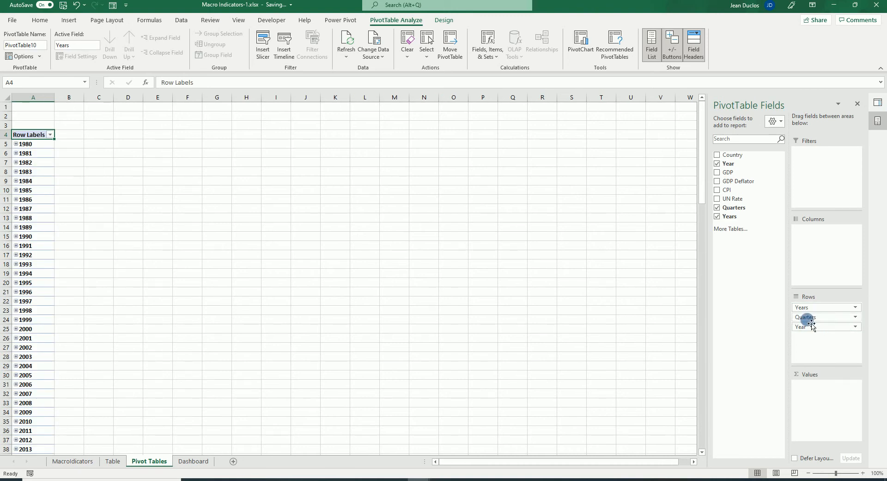
left_click_drag(812, 323, 613, 332)
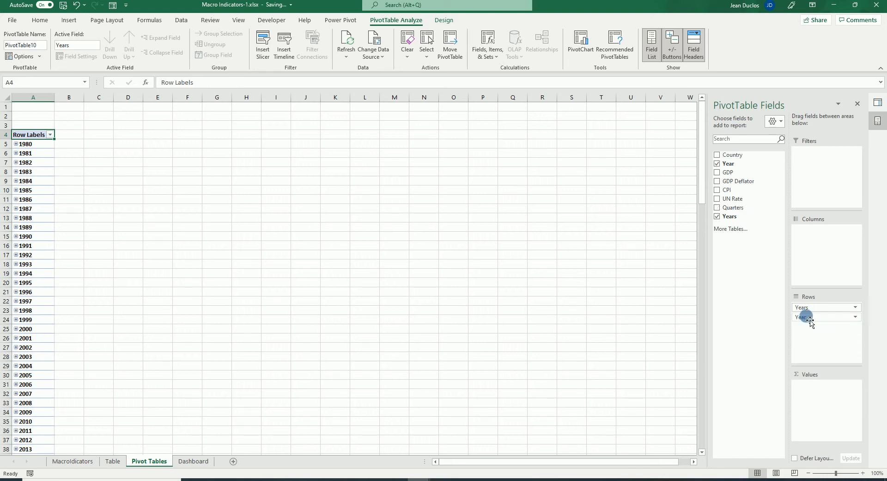
left_click_drag(814, 323, 629, 338)
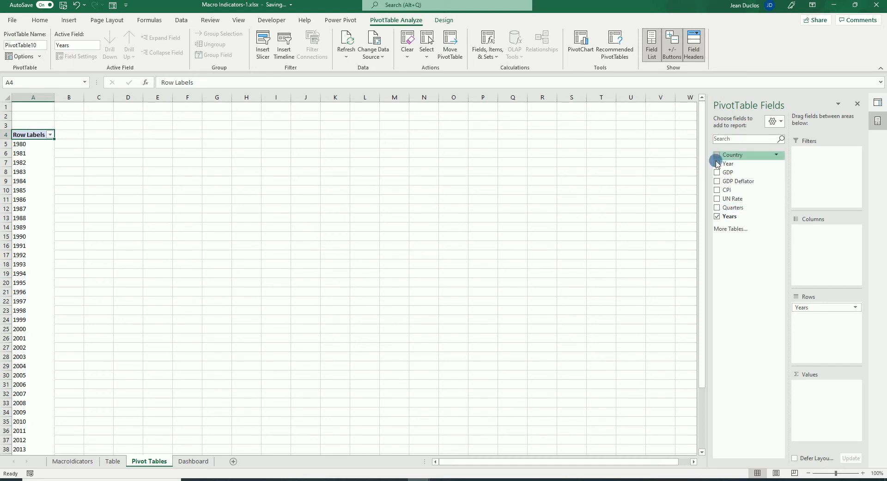
left_click_drag(719, 173, 840, 409)
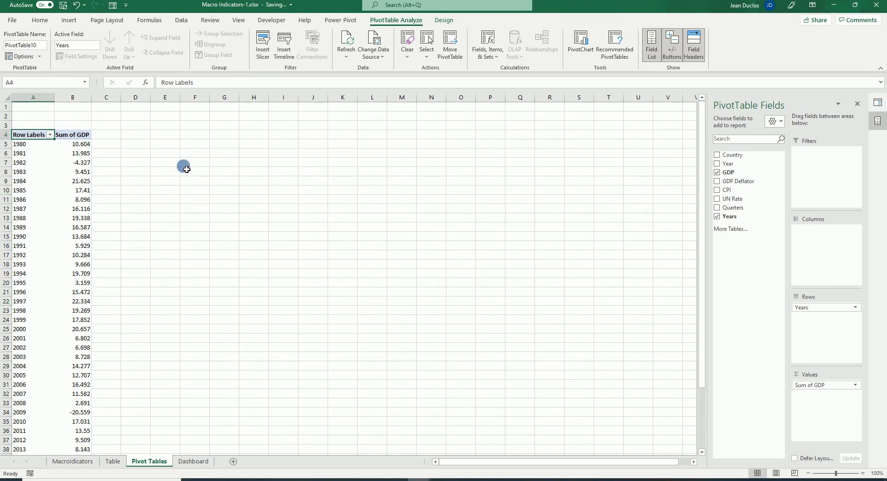
left_click(138, 138)
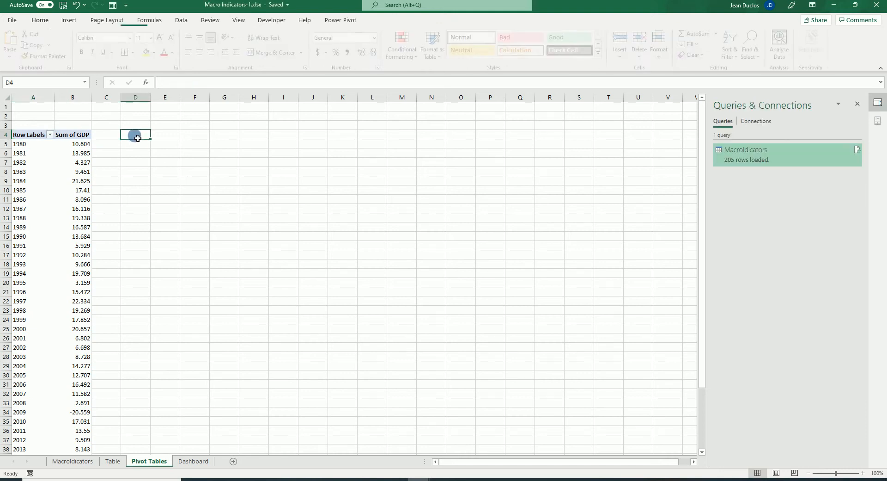
left_click(68, 21)
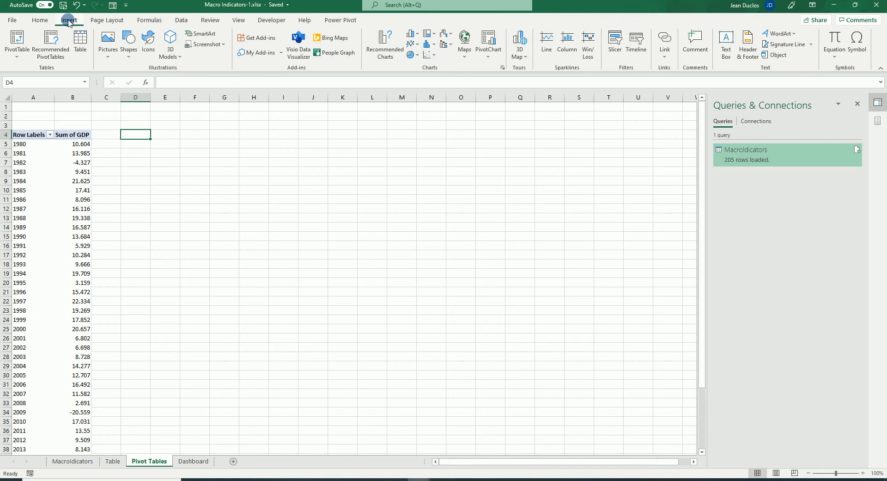
left_click(21, 59)
left_click(28, 74)
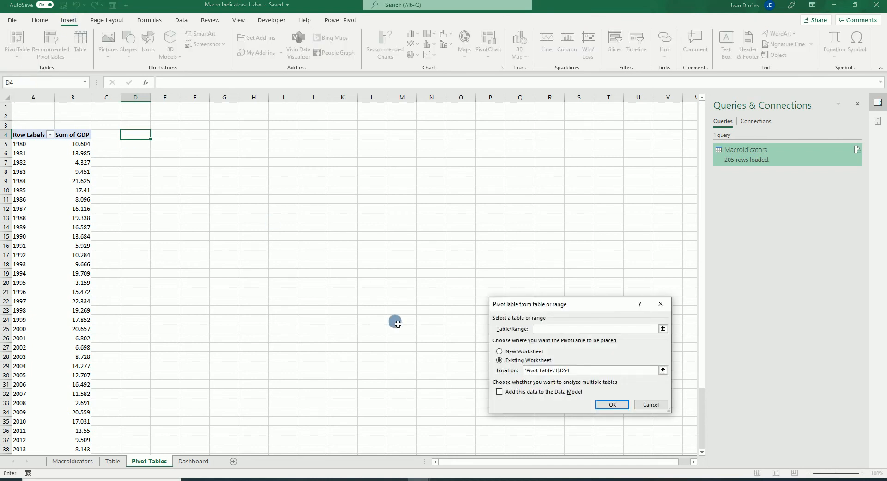
left_click(507, 353)
left_click(651, 405)
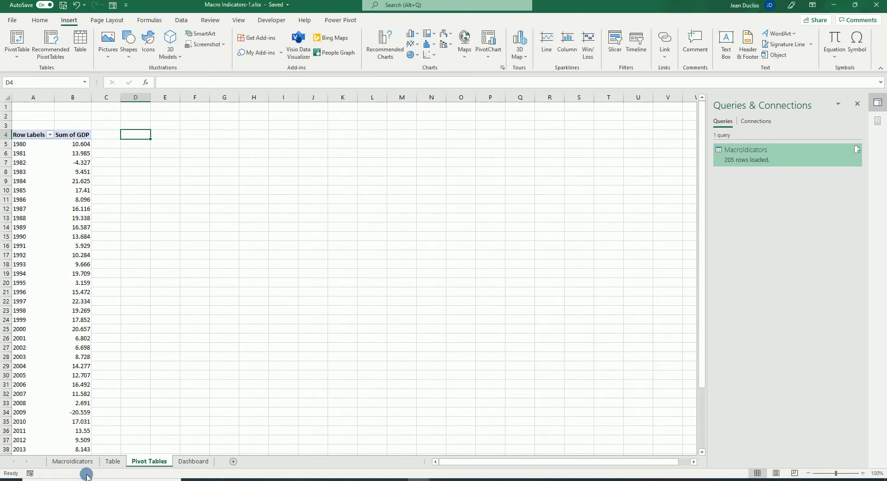
Create a second PivotTable from the MacroIdicators table at cell D4 of the existing Pivot Tables worksheet.
left_click(114, 461)
left_click(109, 208)
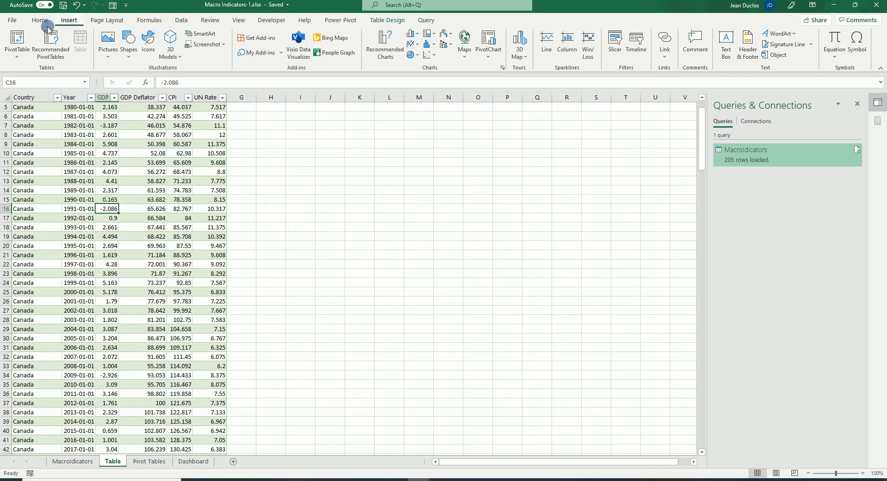
left_click(14, 58)
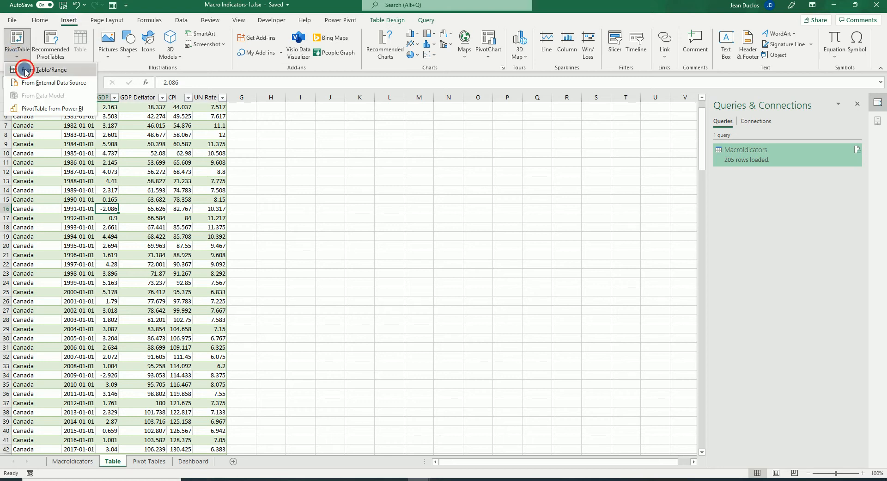
left_click(24, 70)
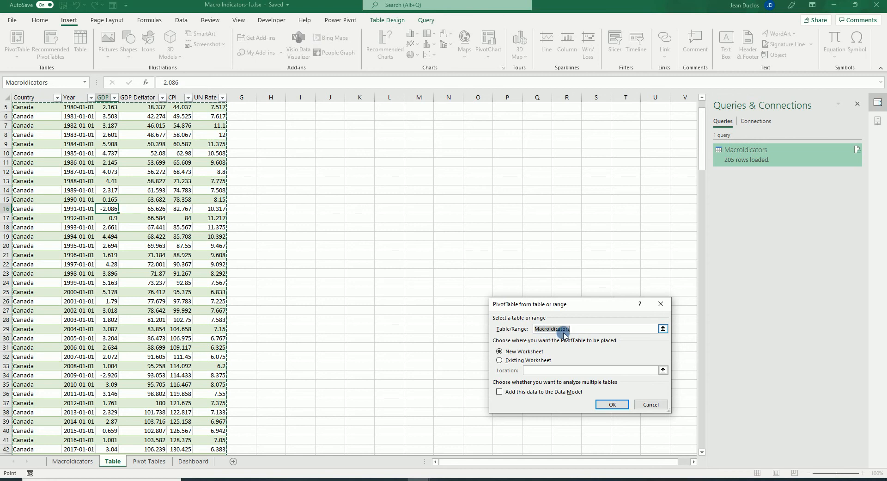
left_click(500, 361)
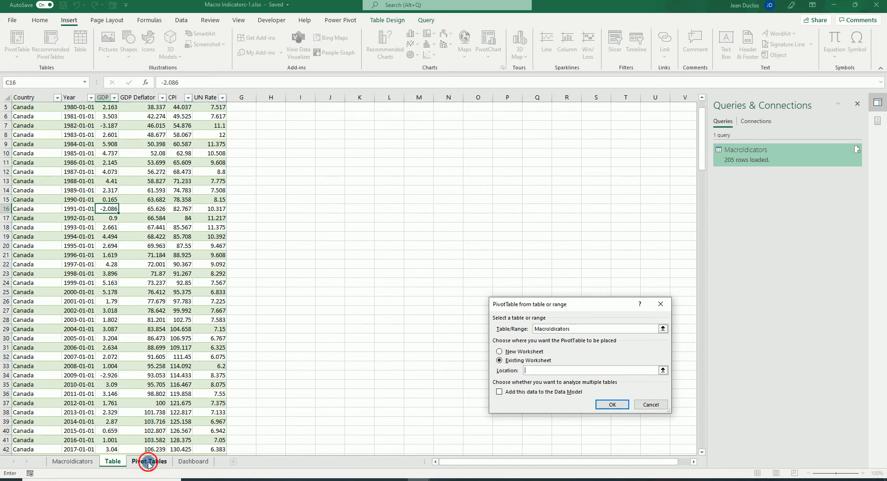
left_click(148, 462)
left_click(134, 138)
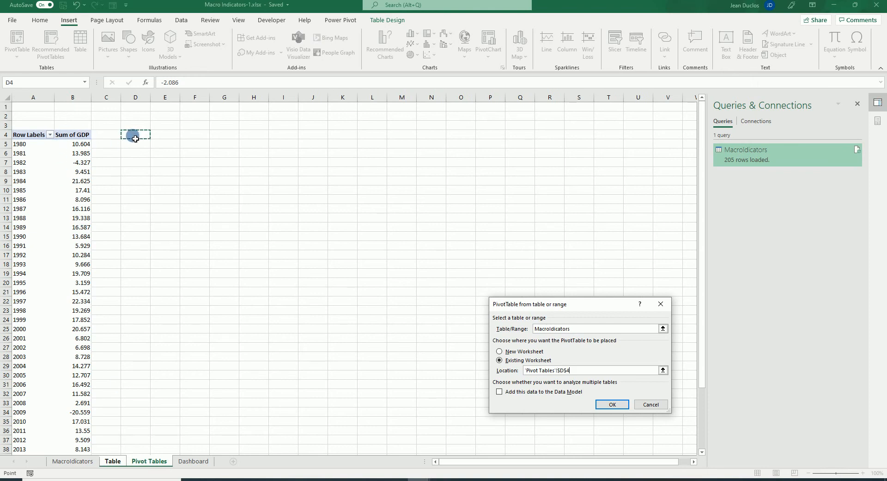
left_click(614, 405)
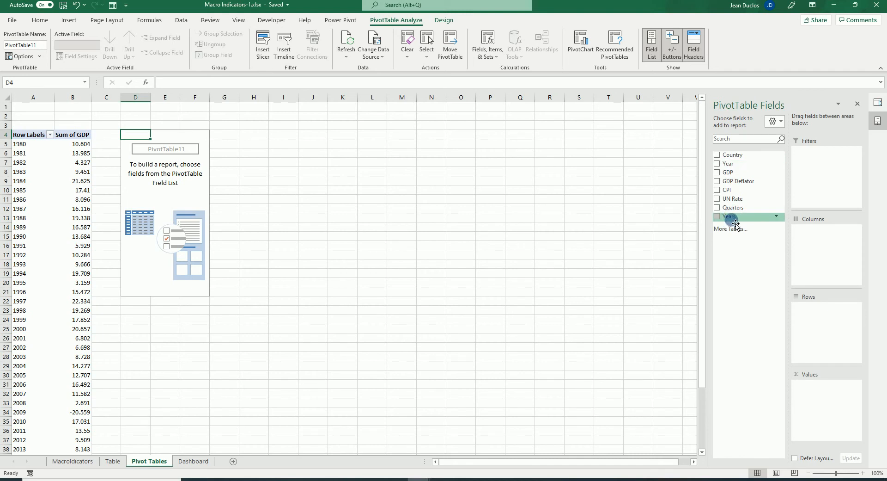
Lay out the PivotTable at D4 with Years as rows and the sum of GDP Deflator as values.
left_click_drag(734, 221, 821, 325)
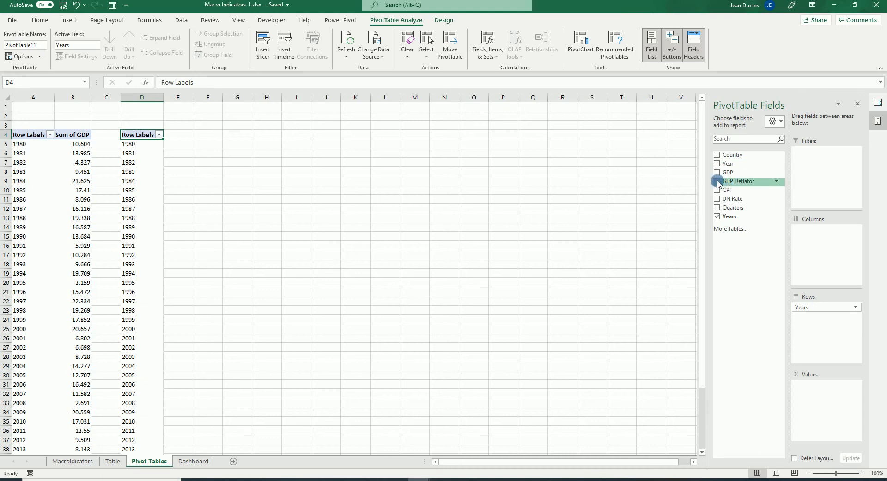
mouse_move(718, 183)
left_mouse_down()
mouse_move(736, 180)
mouse_move(822, 387)
mouse_move(741, 253)
mouse_move(718, 182)
left_mouse_up()
left_click(716, 181)
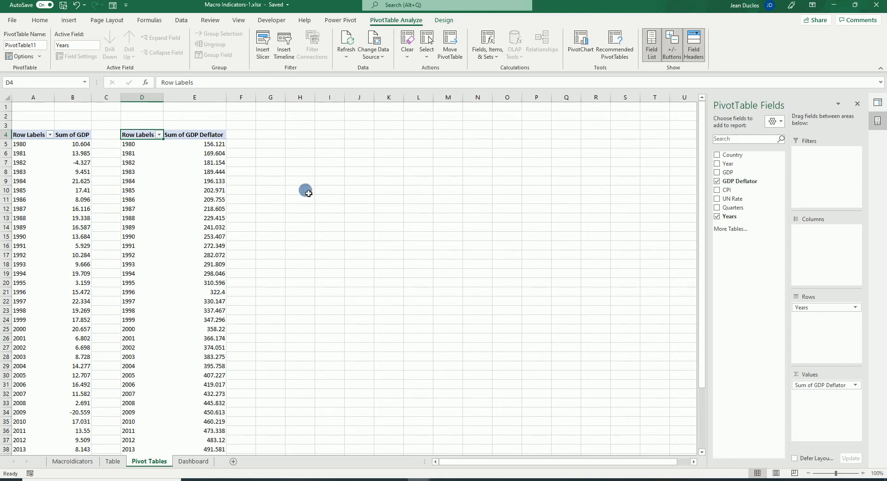
Create a PivotTable from the MacroIdicators table at cell G4 of the Pivot Tables worksheet, with Years as rows and the sum of CPI as values.
left_click(113, 462)
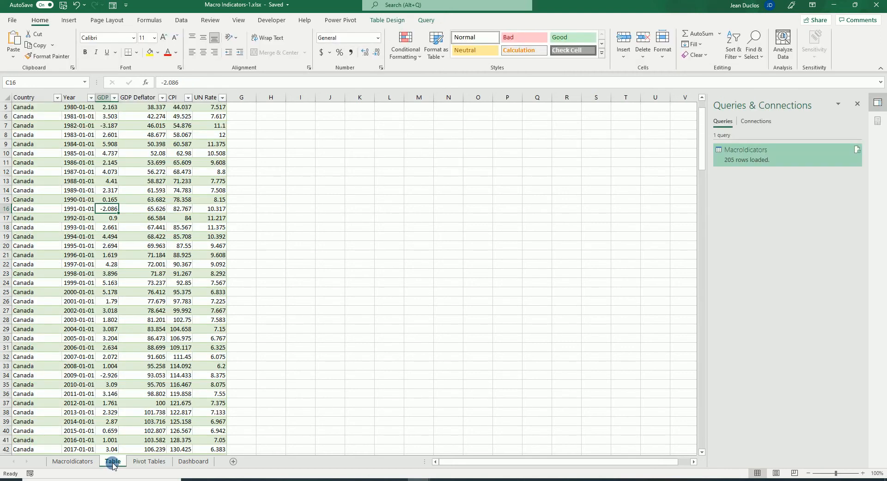
left_click(68, 21)
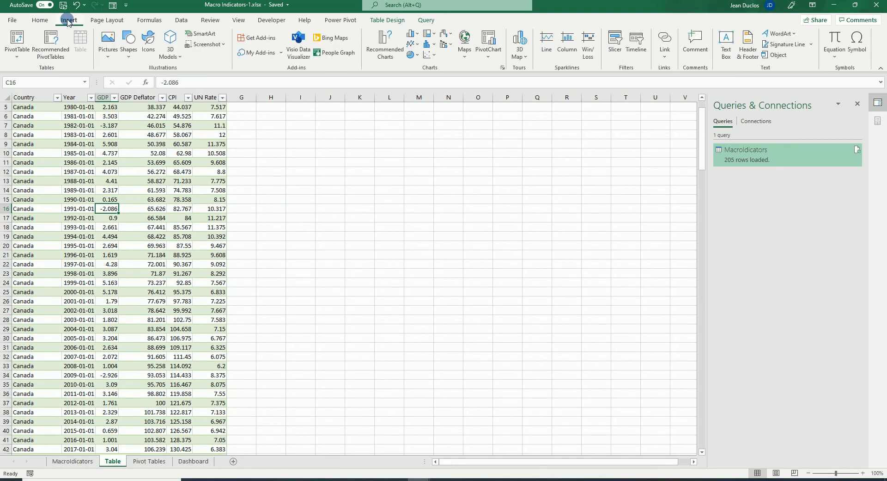
left_click(17, 58)
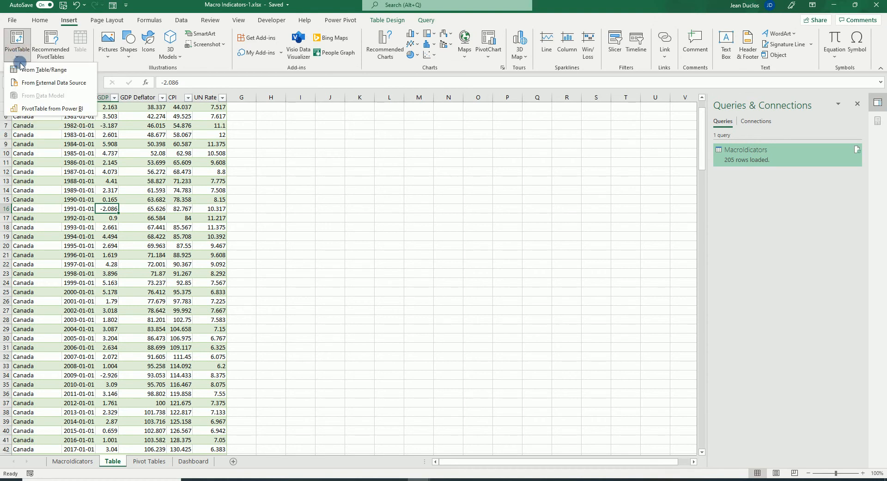
left_click(28, 70)
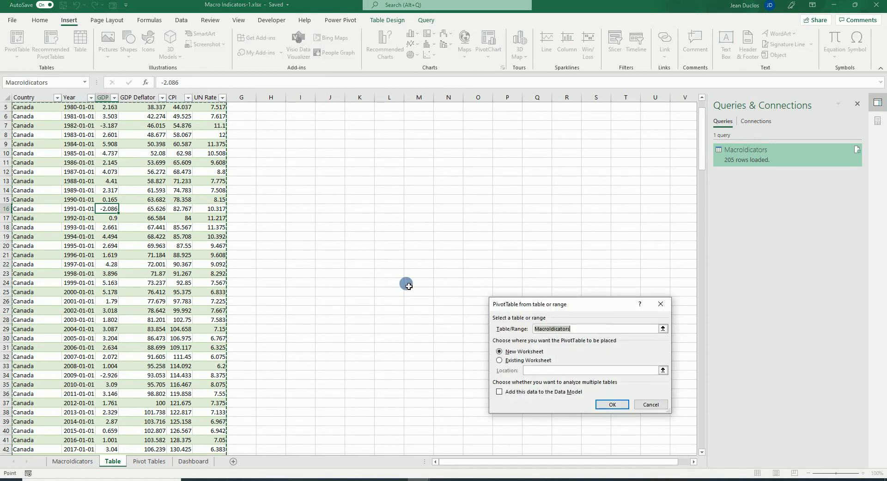
left_click(508, 364)
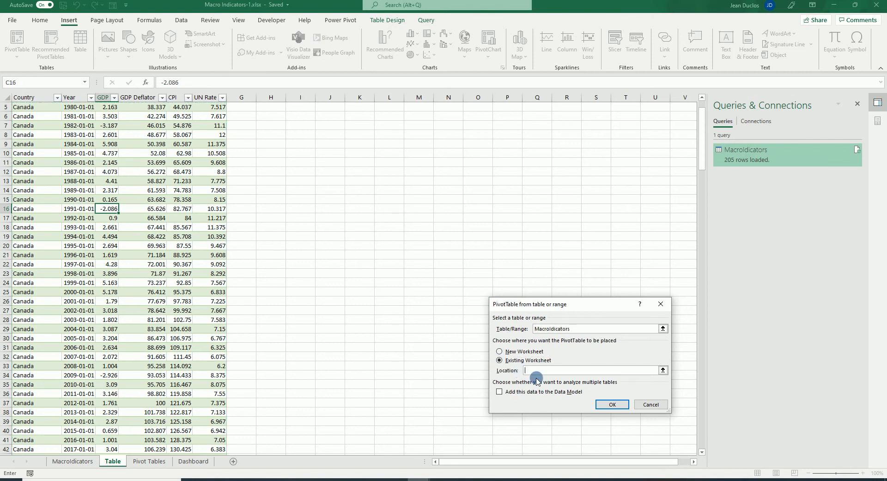
left_click(147, 462)
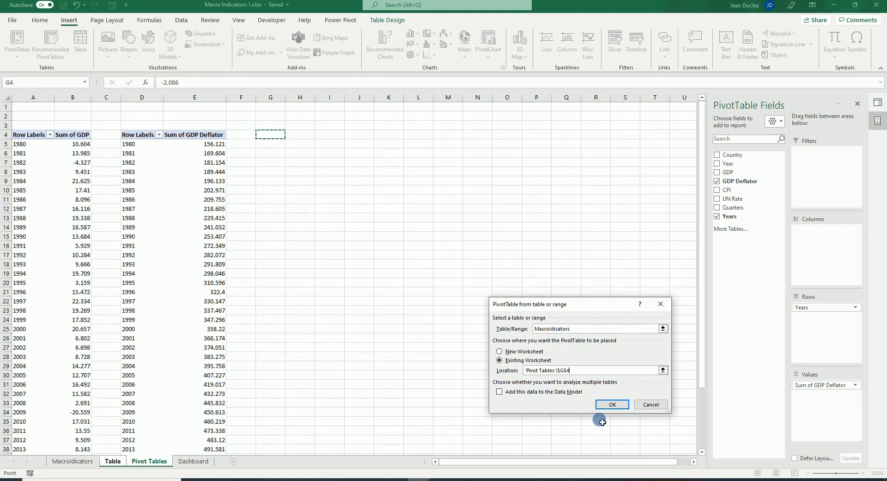
left_click(613, 403)
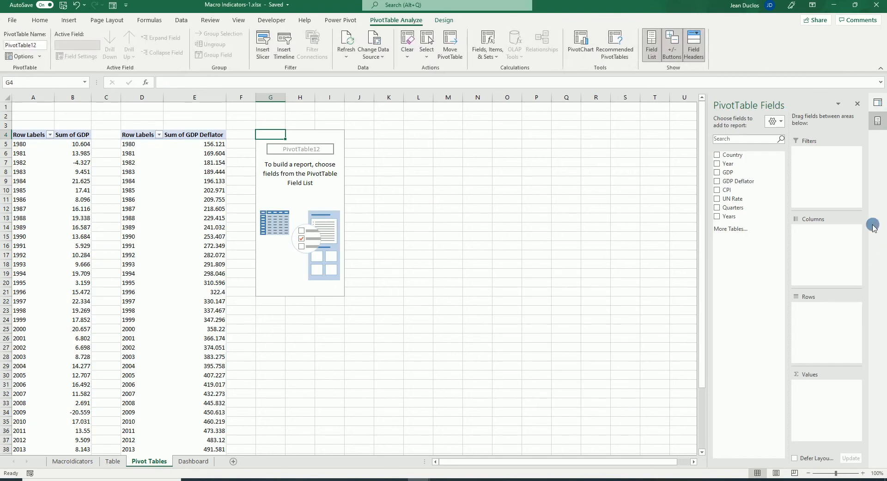
left_click(741, 217)
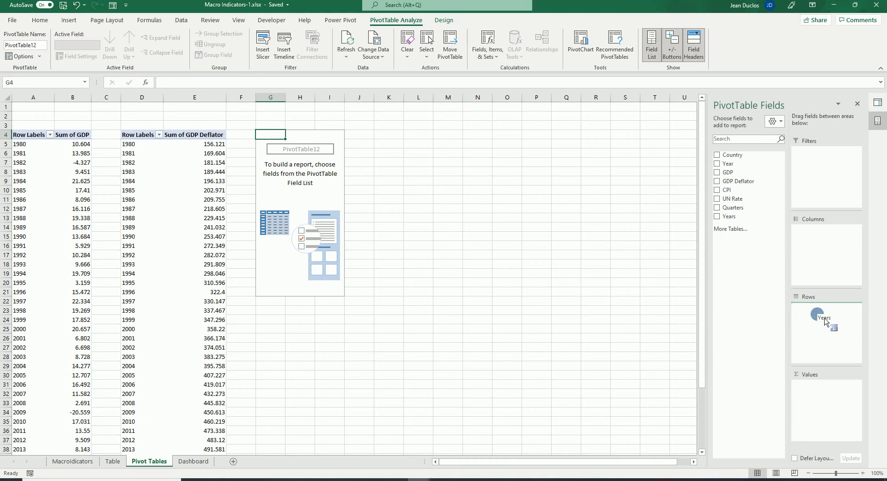
left_click(718, 190)
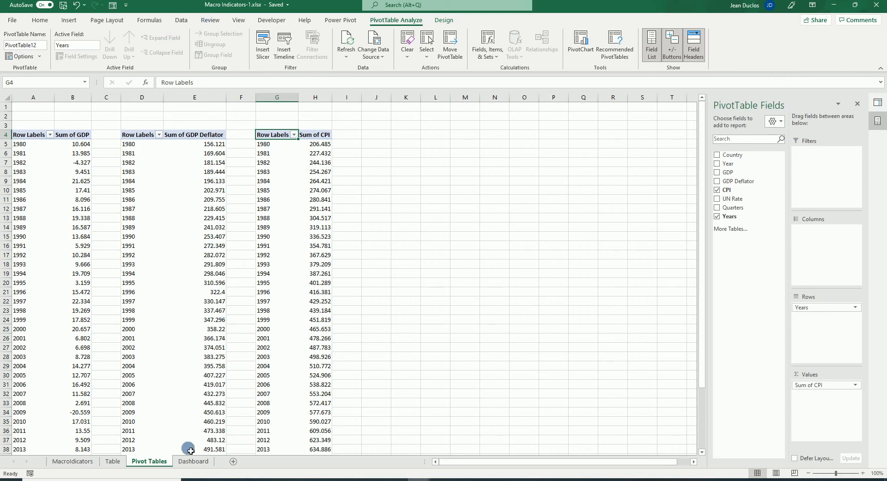
Create a PivotTable from the MacroIdicators table at cell J4 of the Pivot Tables worksheet, with Years as rows and summed UN Rate as values.
left_click(113, 461)
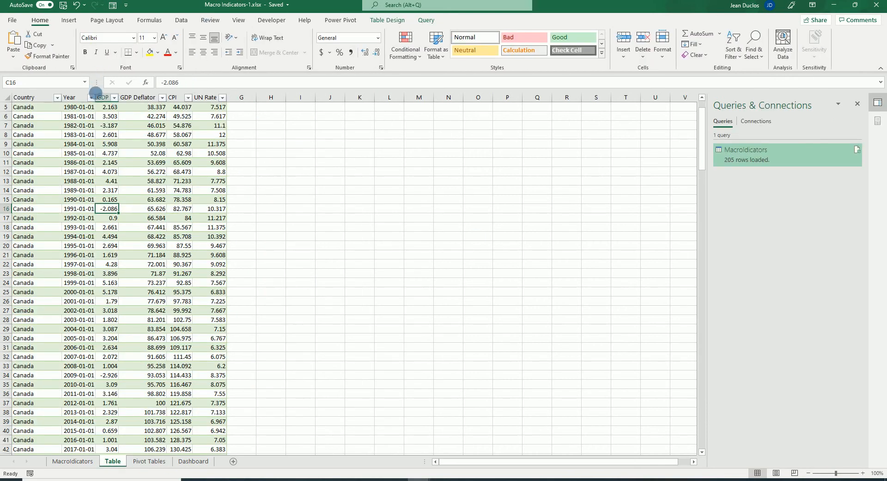
left_click(69, 20)
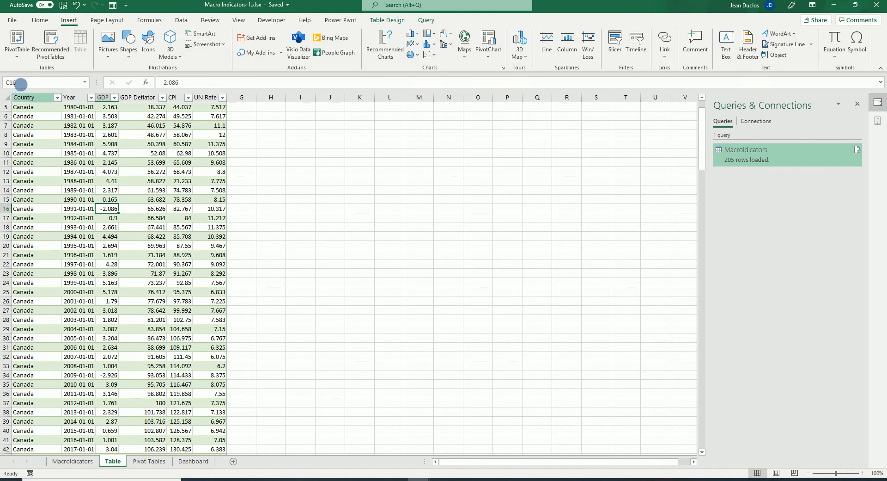
left_click(10, 59)
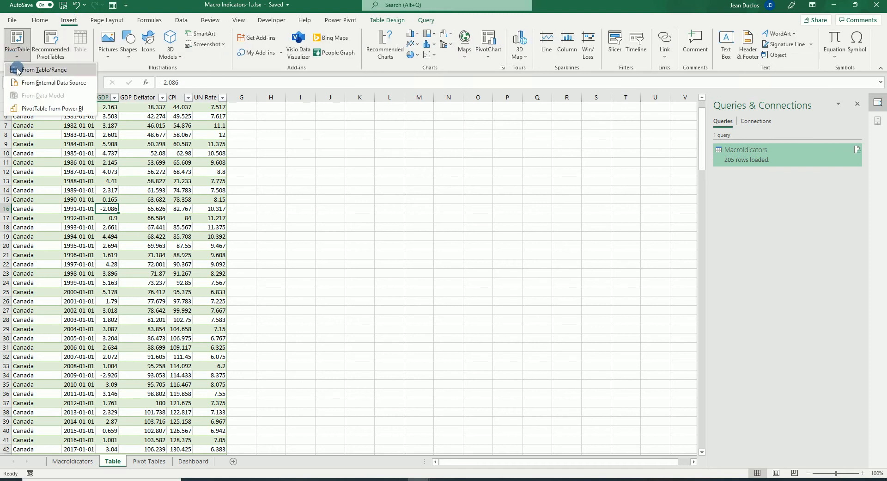
left_click(19, 68)
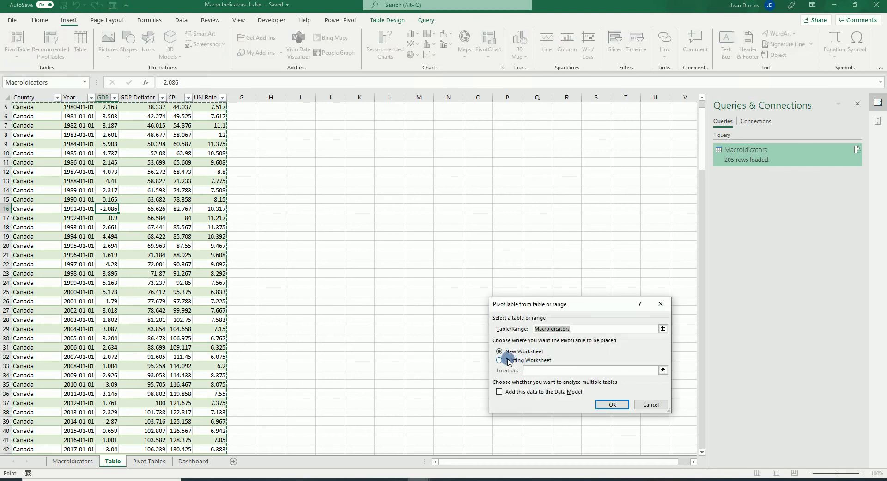
left_click(499, 361)
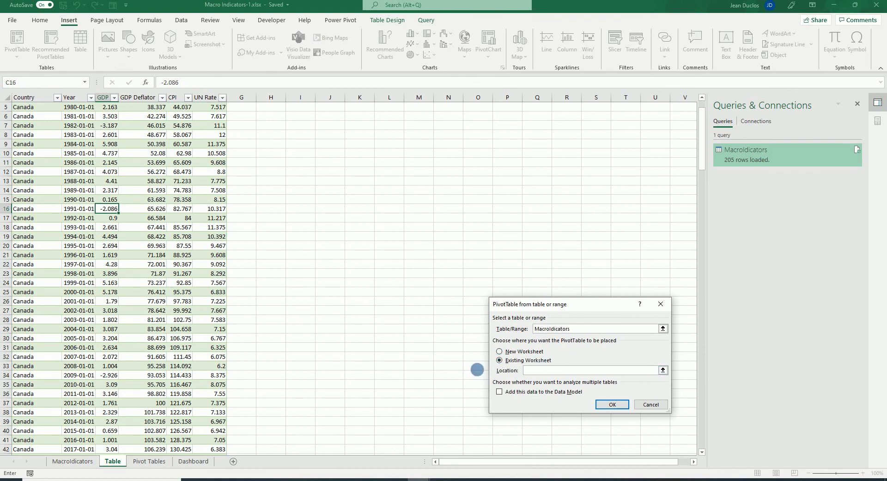
left_click(149, 460)
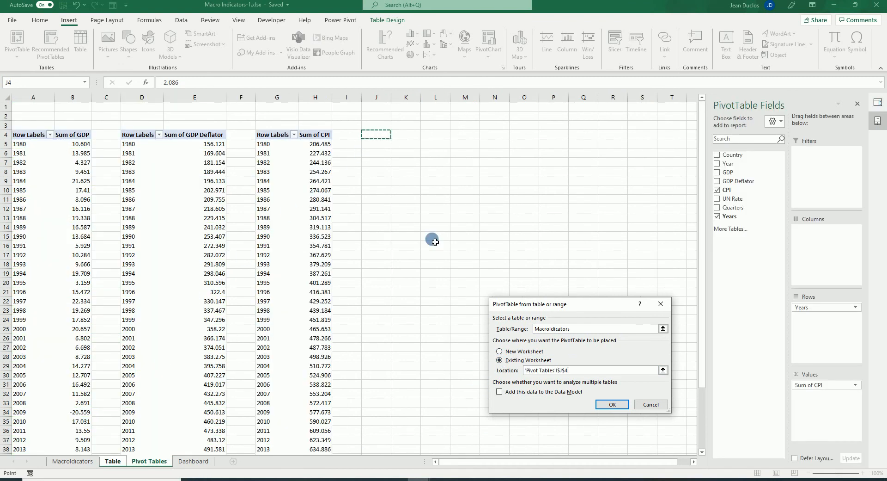
left_click(613, 405)
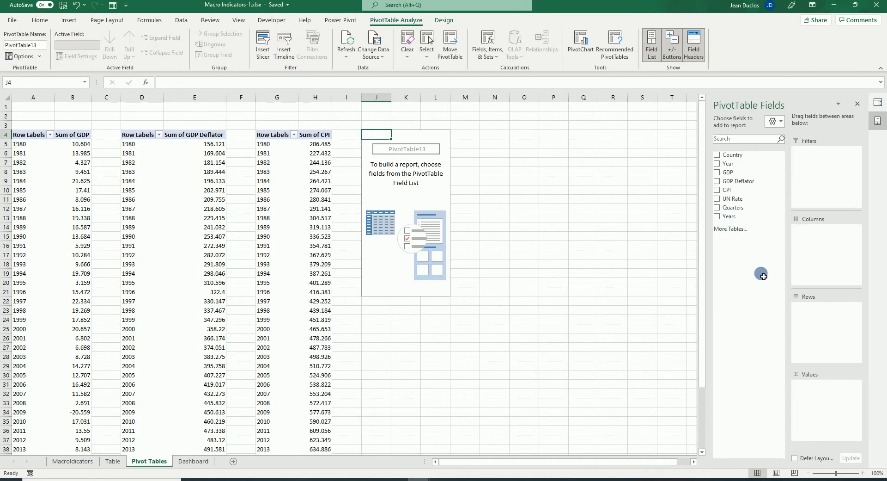
left_click_drag(731, 220, 817, 323)
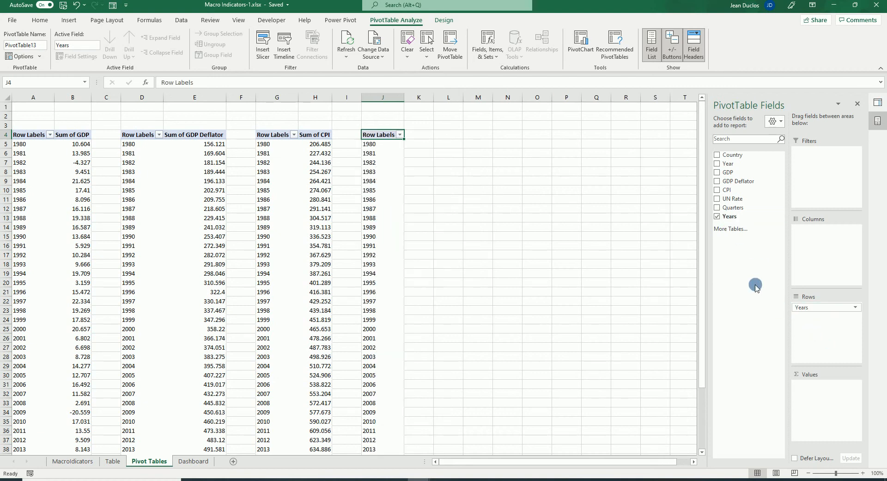
left_click(718, 199)
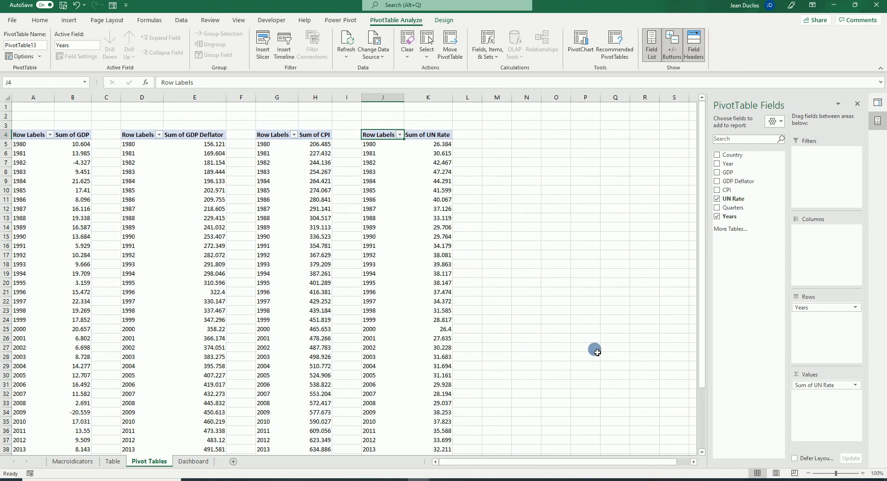
scroll(574, 281, "down", 5)
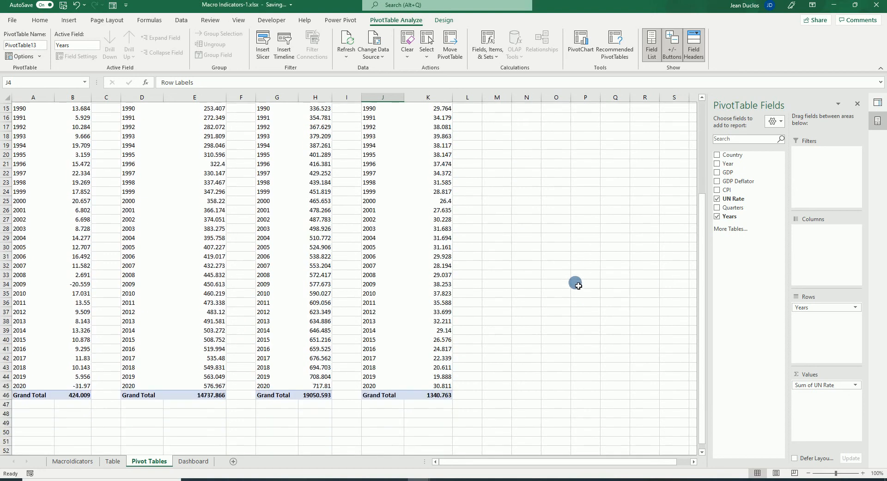
Create a PivotTable from the MacroIdicators table at cell A51 of the Pivot Tables worksheet, with Country as rows and the sum of GDP as values.
scroll(576, 283, "down", 3)
scroll(31, 360, "down", 3)
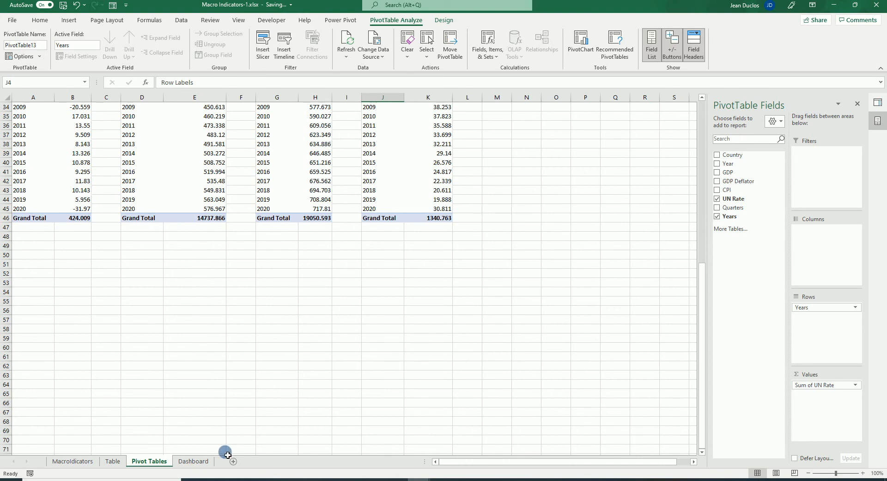
left_click(114, 462)
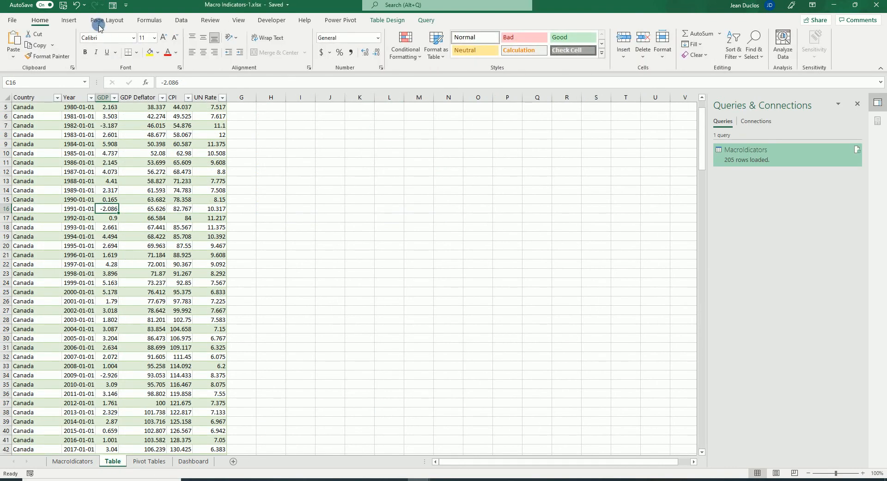
left_click(69, 19)
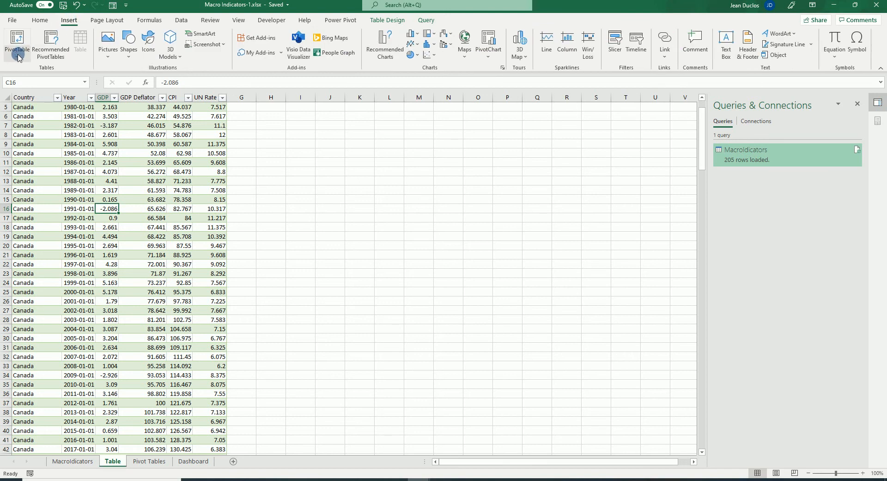
left_click(18, 55)
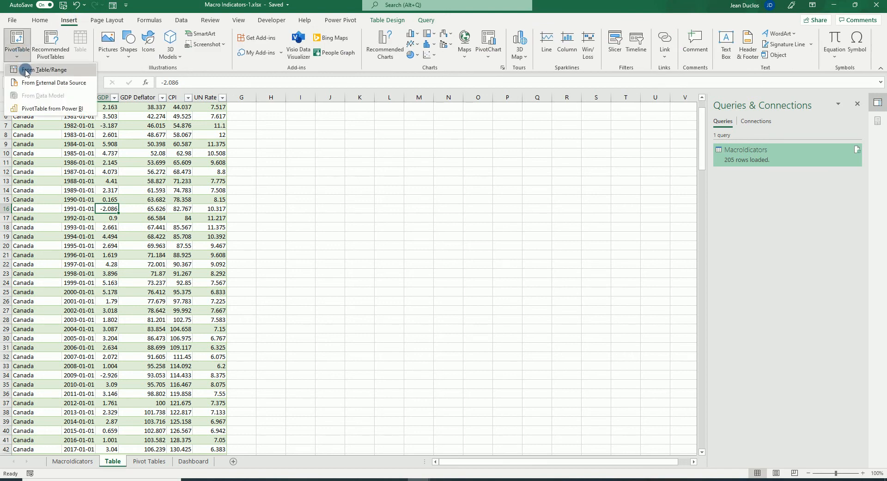
left_click(25, 70)
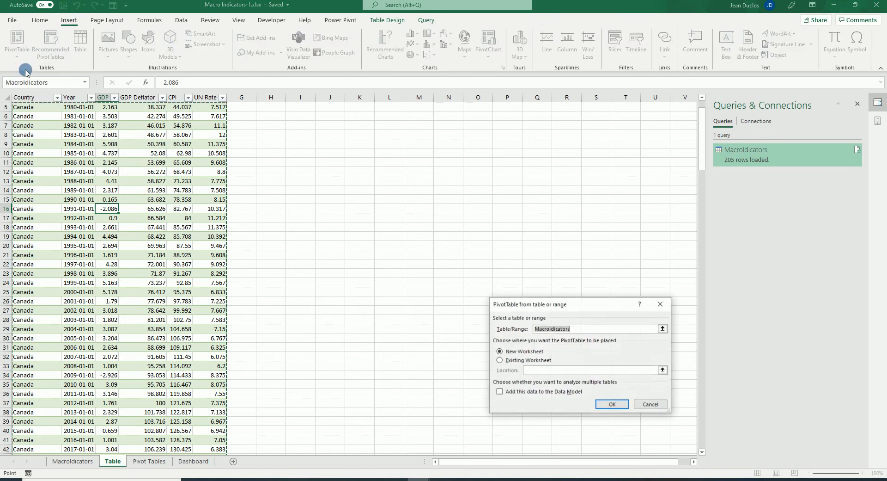
left_click(500, 360)
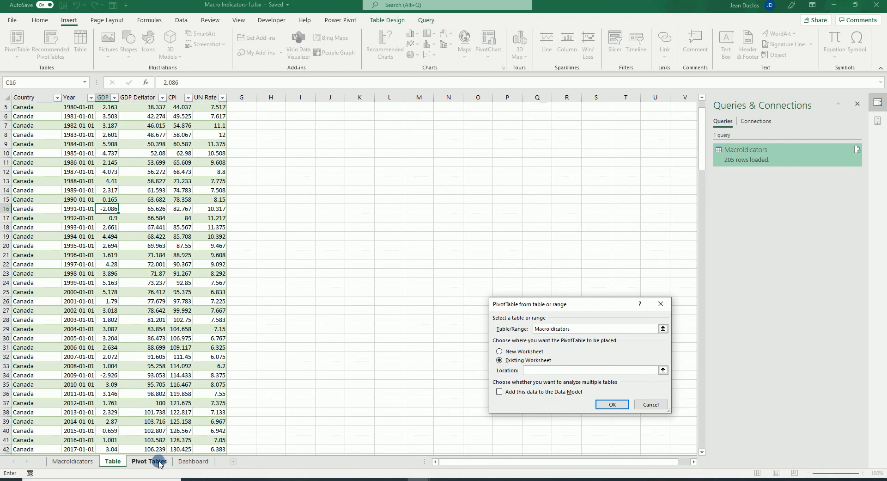
left_click(159, 462)
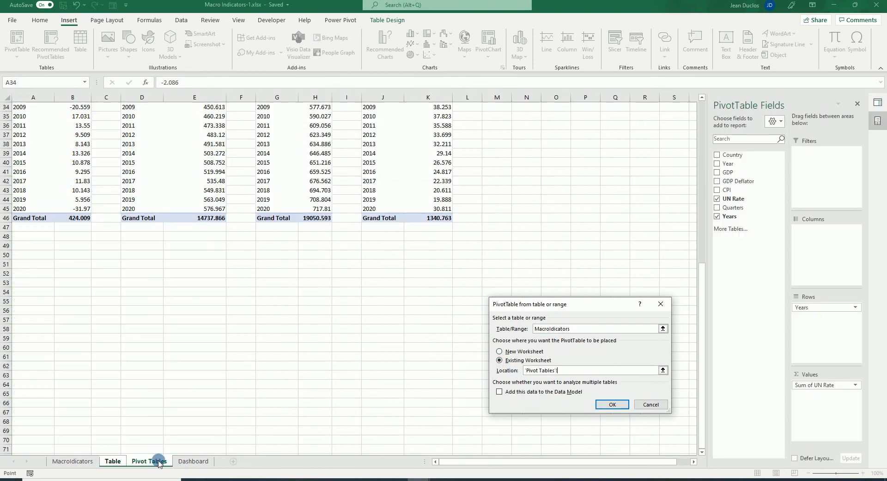
left_click(29, 268)
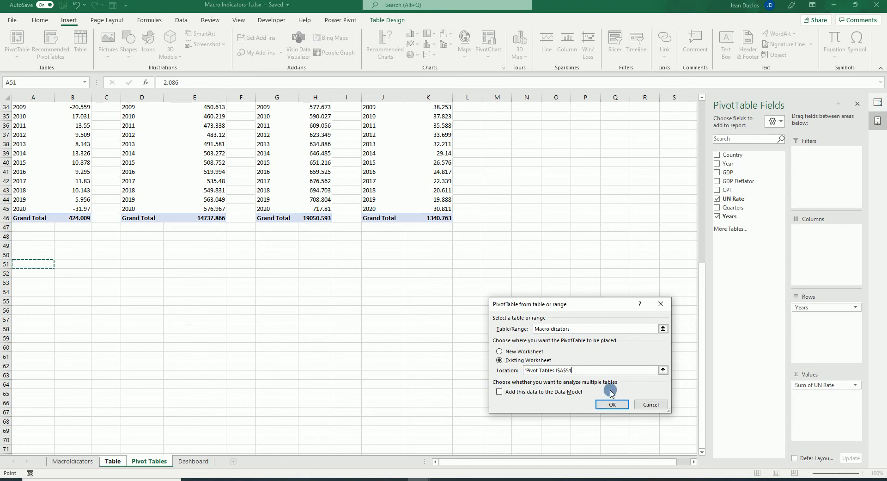
left_click(610, 405)
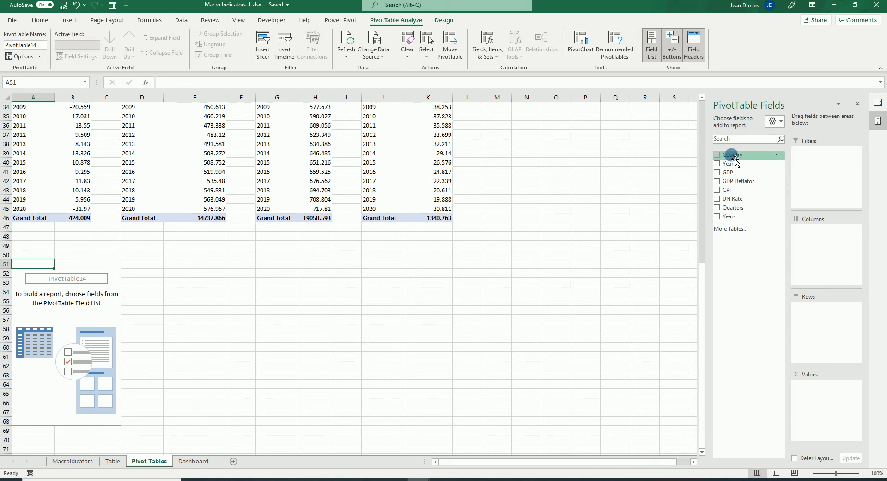
left_click_drag(736, 162, 784, 326)
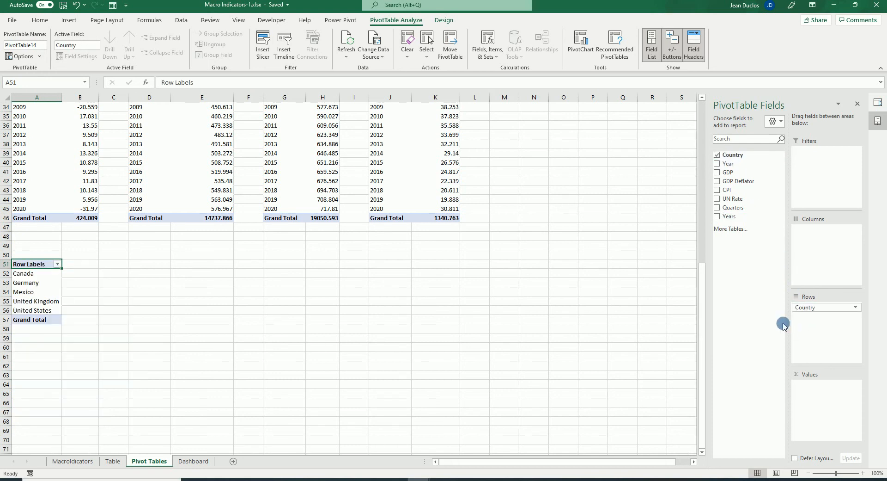
left_click(718, 172)
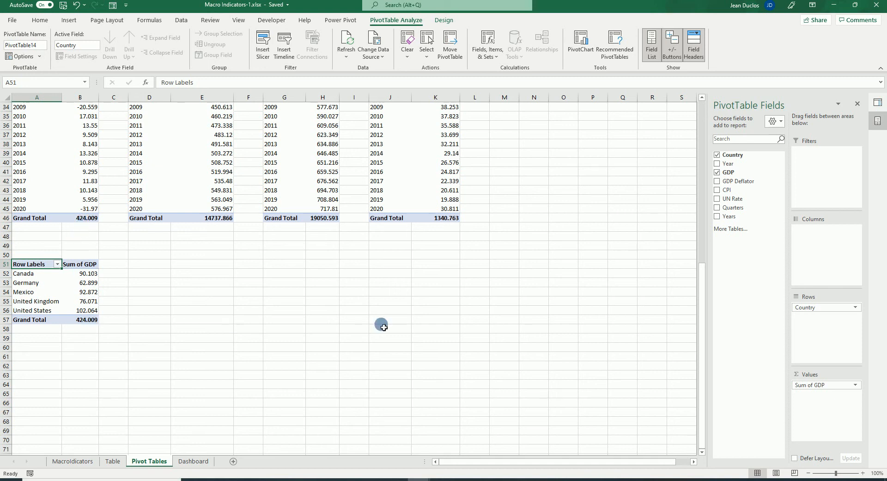
Create a PivotTable from the MacroIdicators table at cell D51 of the Pivot Tables worksheet, with Country as rows and summed GDP Deflator as values.
left_click(113, 461)
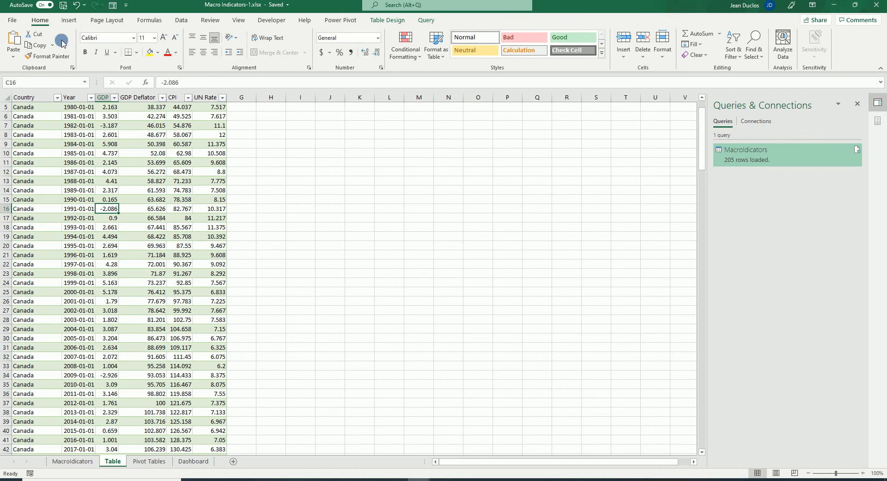
left_click(69, 20)
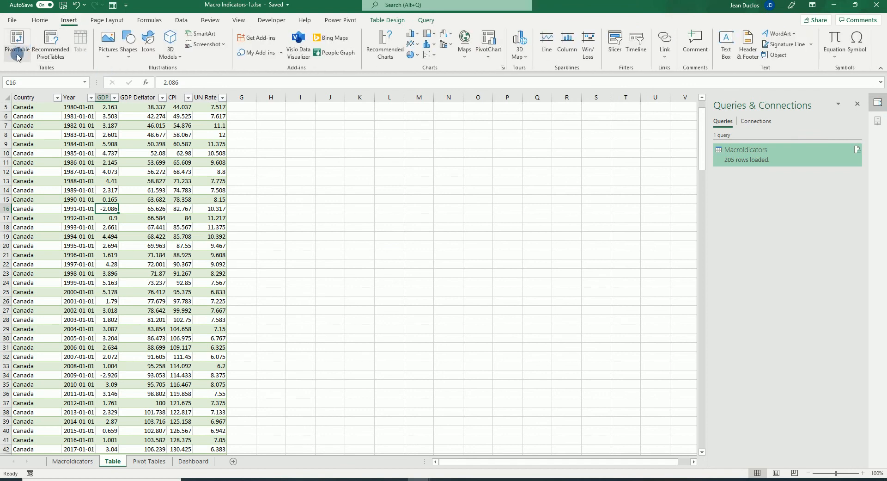
left_click(17, 55)
left_click(25, 70)
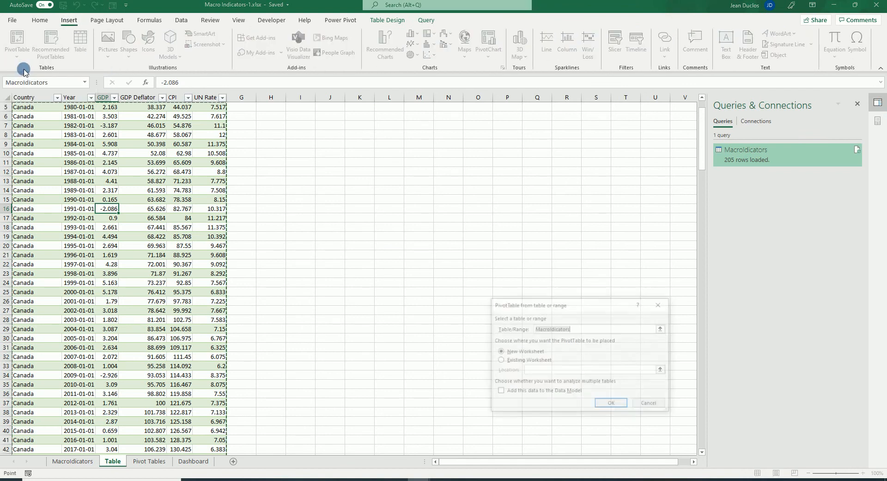
left_click(500, 360)
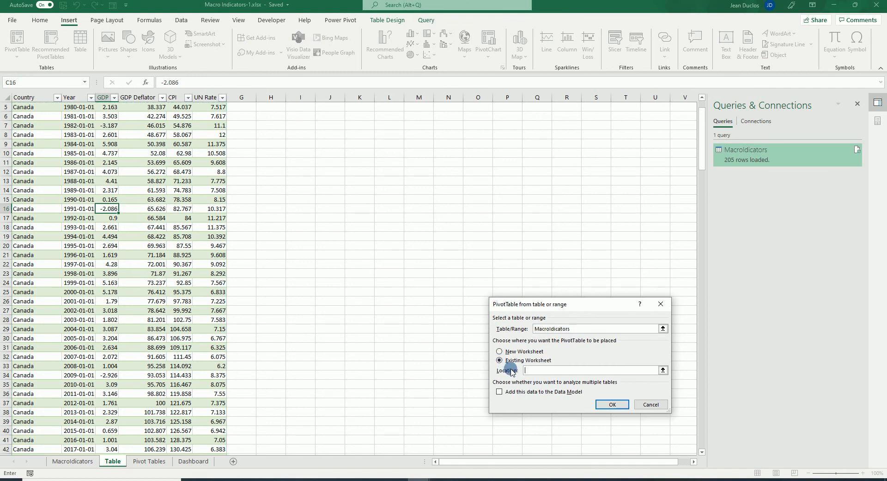
left_click(150, 462)
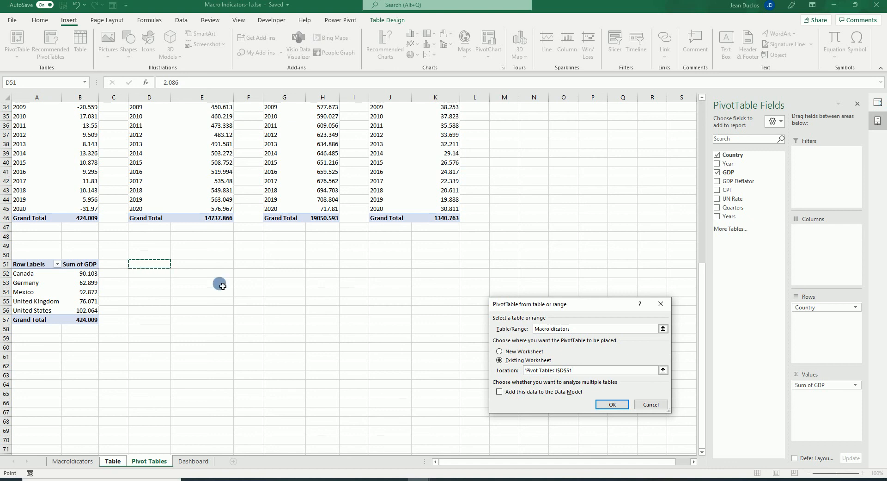
left_click(611, 404)
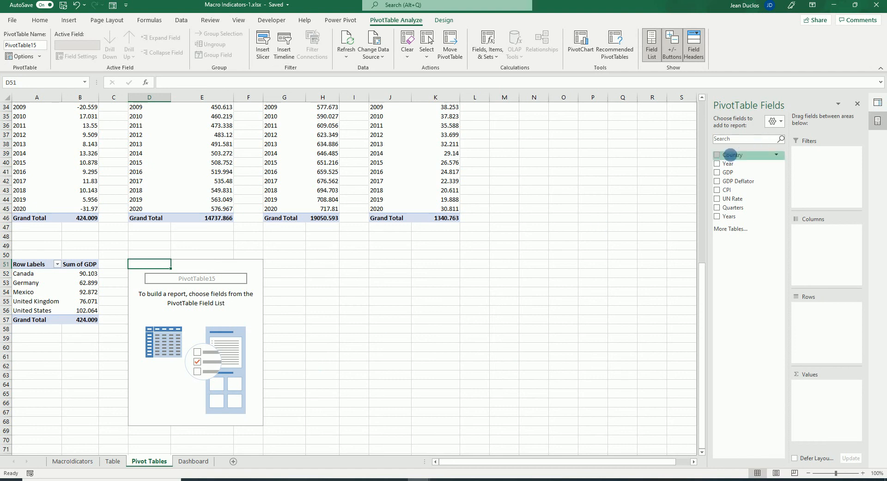
left_click_drag(732, 160, 805, 314)
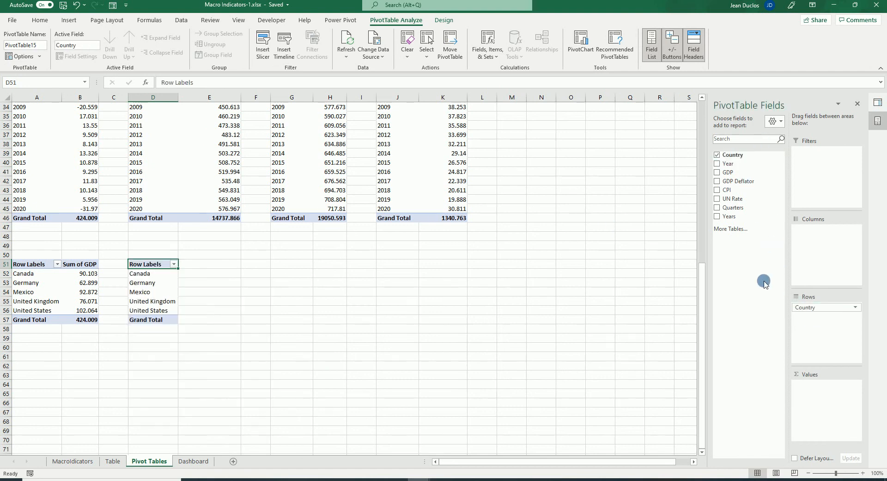
left_click(717, 182)
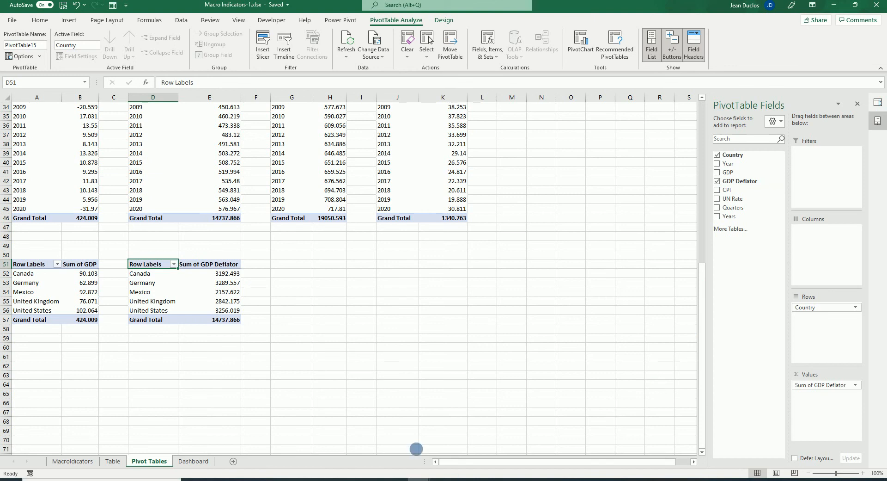
Create a PivotTable from the MacroIdicators table at cell G51 of the Pivot Tables worksheet, with Country as rows and the sum of CPI as values.
left_click(111, 461)
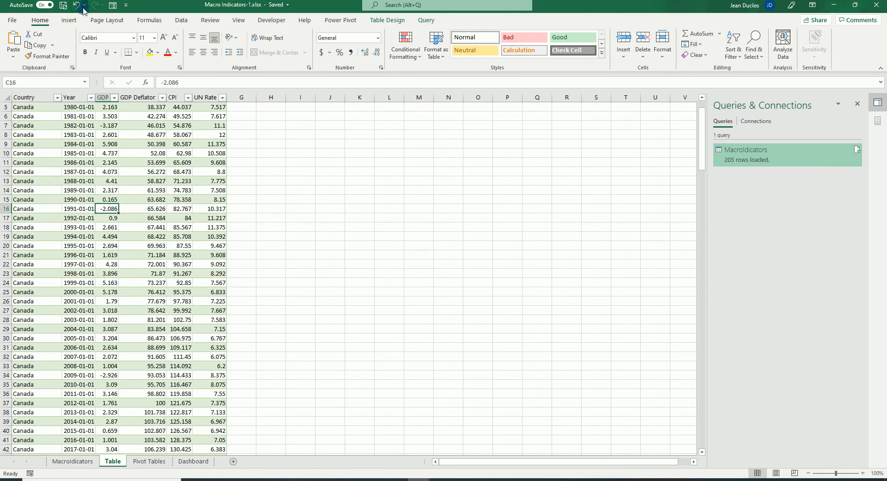
left_click(68, 20)
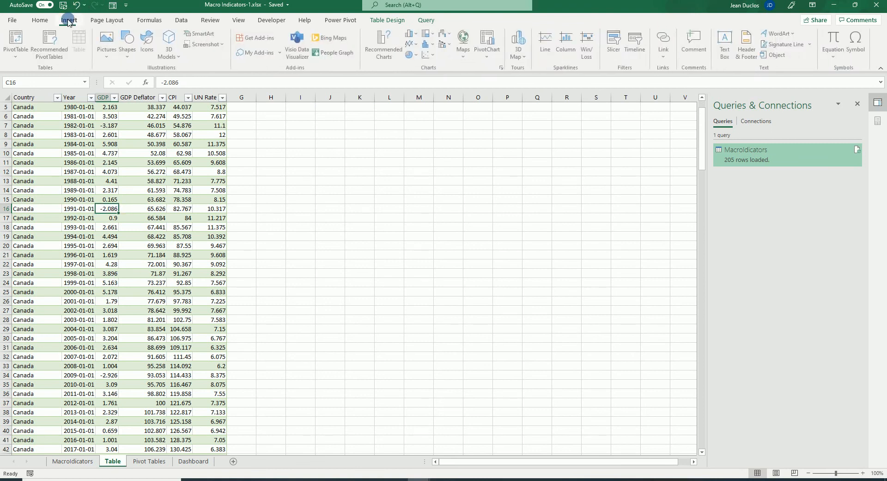
left_click(13, 61)
left_click(22, 69)
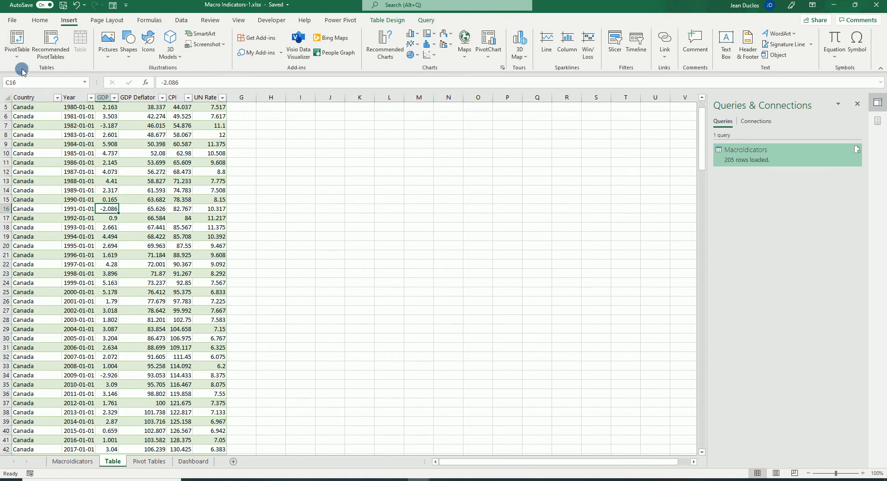
left_click(500, 361)
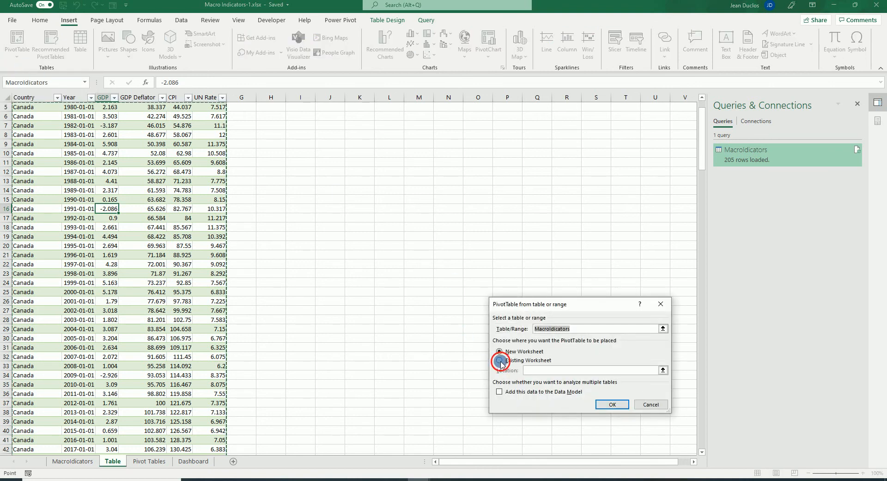
left_click(139, 461)
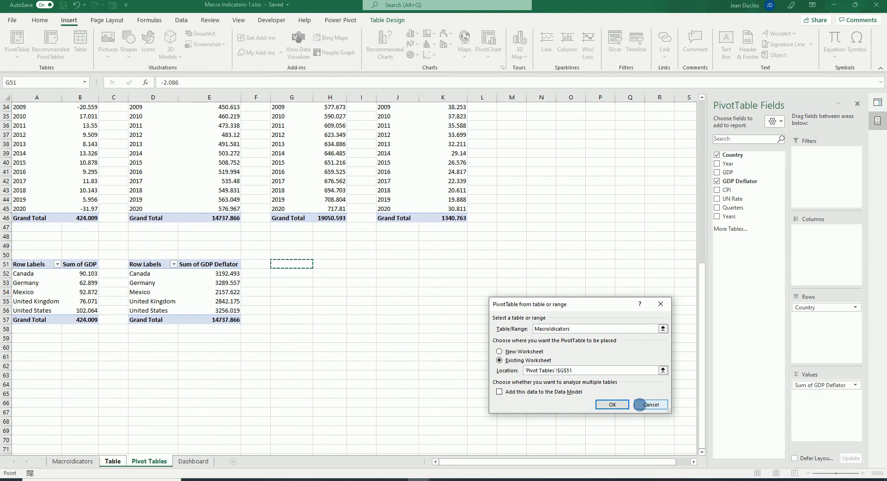
left_click(611, 404)
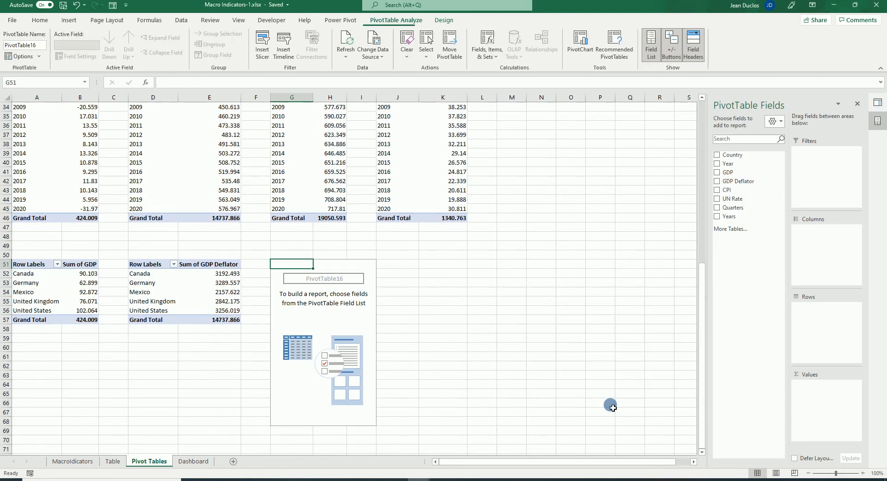
left_click_drag(734, 154, 839, 326)
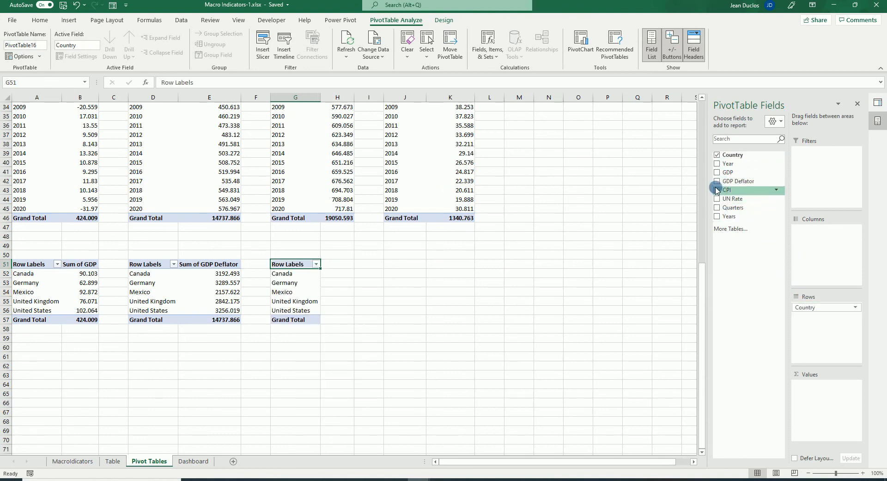
left_click(717, 190)
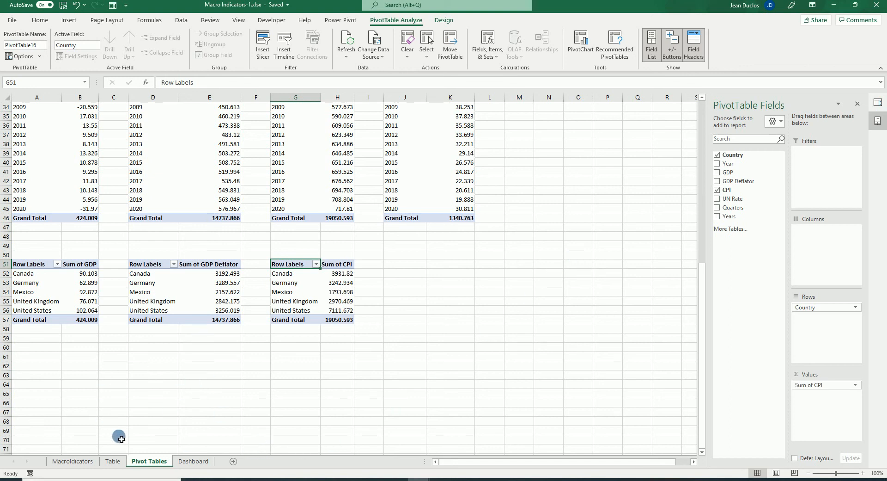
Create a PivotTable from the MacroIdicators table at cell J51 of the Pivot Tables worksheet, with Country as rows and summed UN Rate as values.
left_click(112, 462)
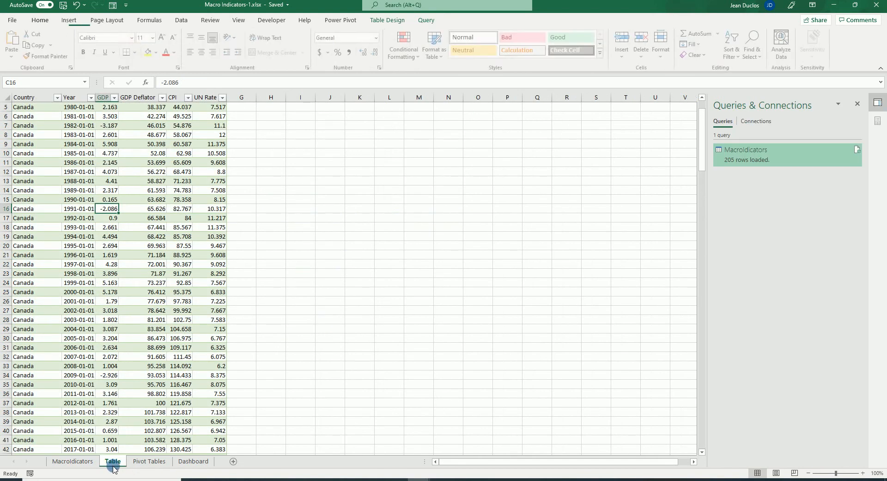
left_click(78, 21)
left_click(17, 52)
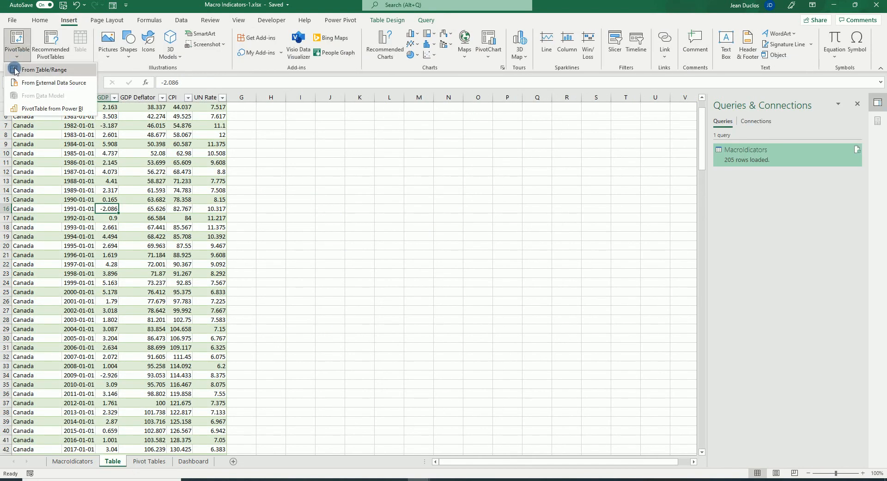
left_click(16, 70)
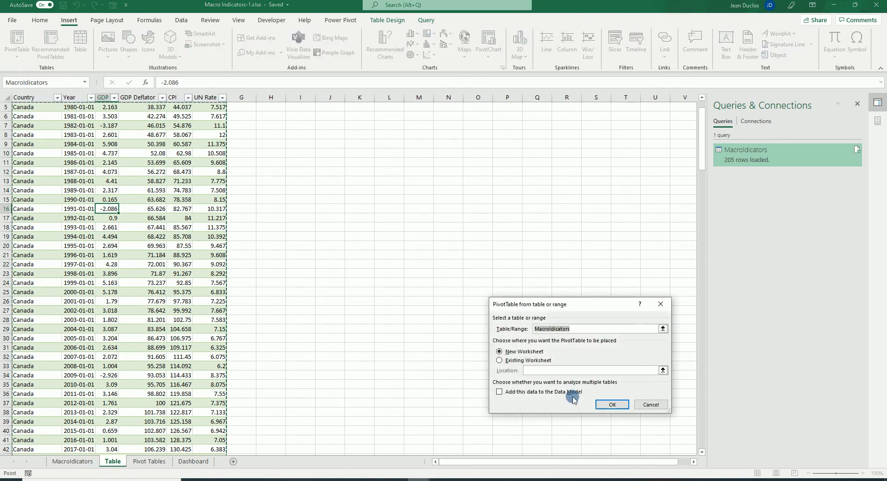
left_click(499, 360)
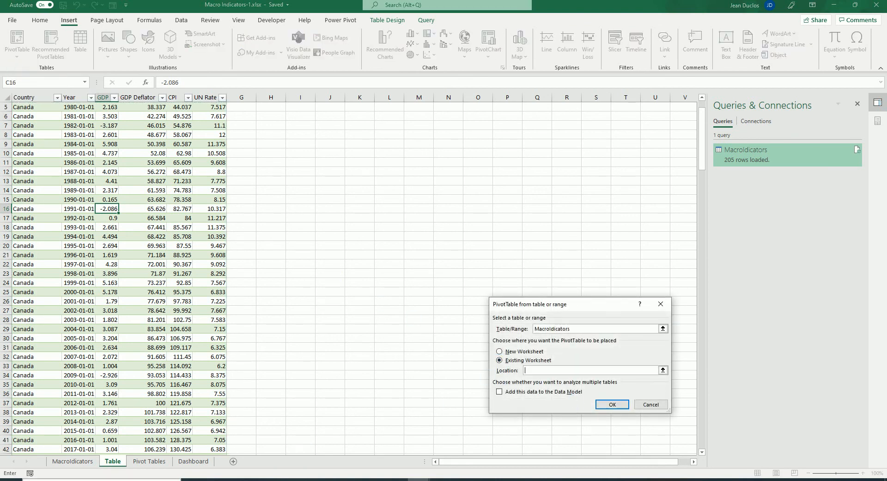
left_click(141, 461)
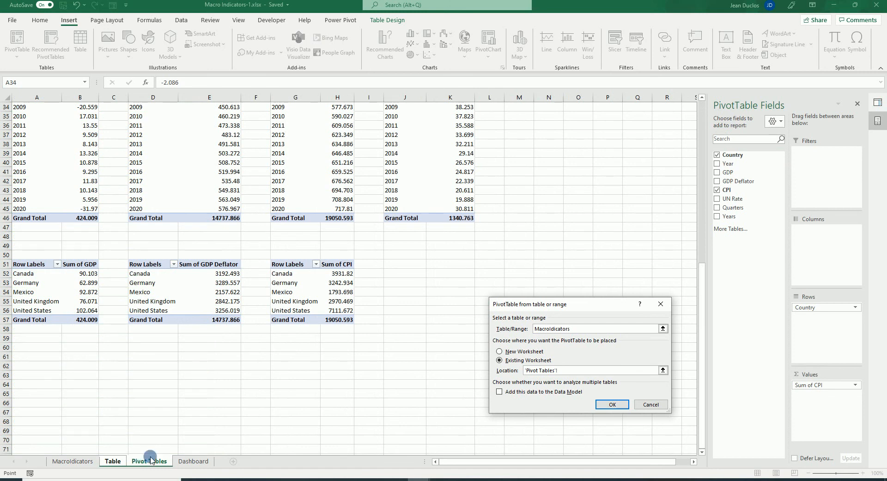
left_click(400, 266)
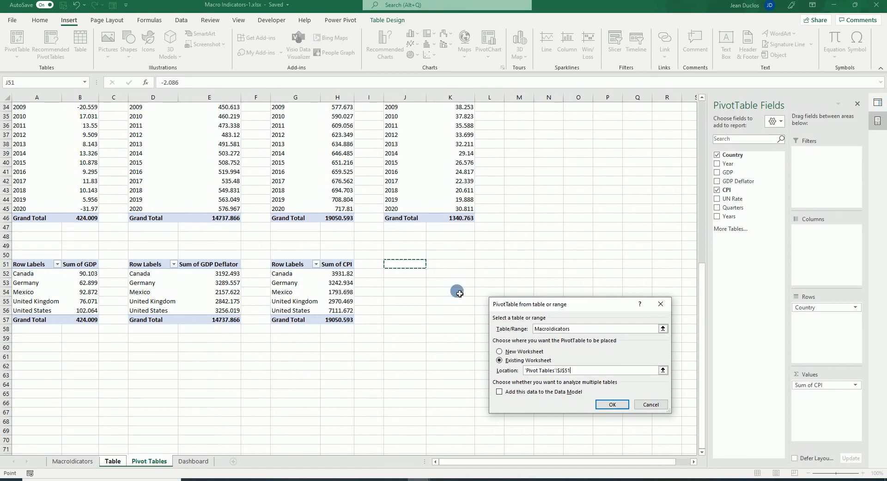
left_click(613, 404)
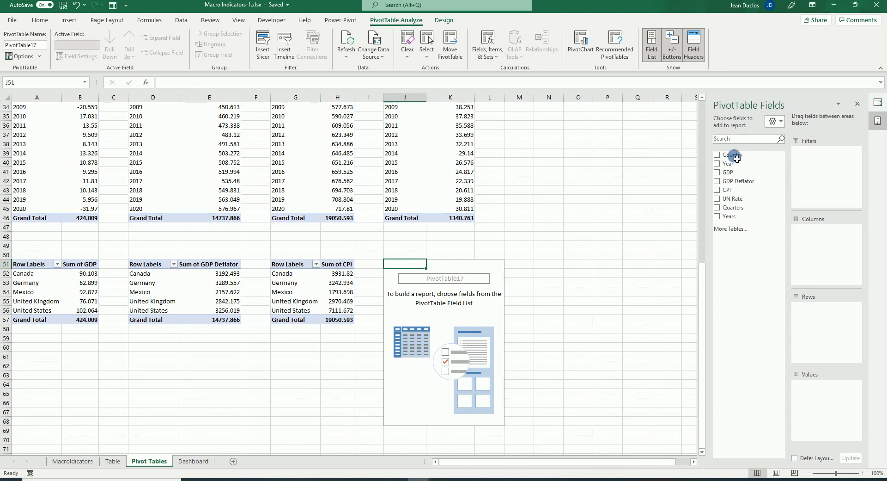
left_click_drag(737, 159, 826, 326)
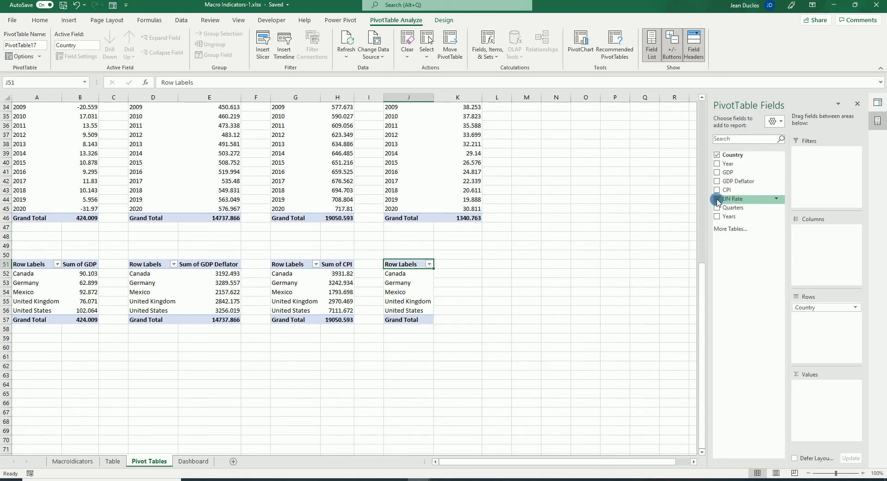
left_click(717, 199)
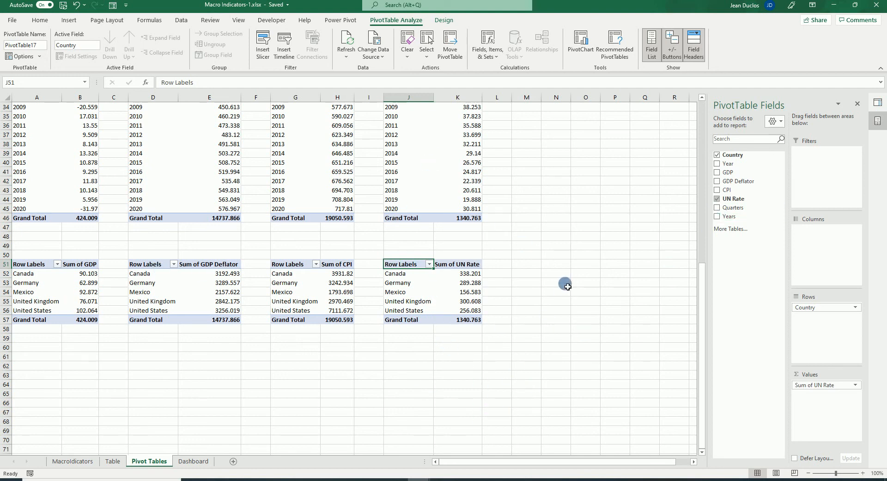
scroll(563, 293, "down", 1)
scroll(561, 291, "up", 2)
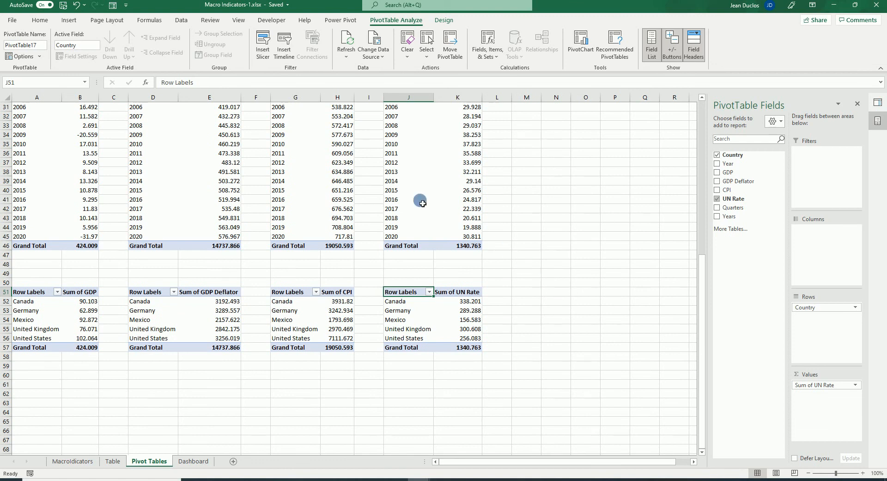